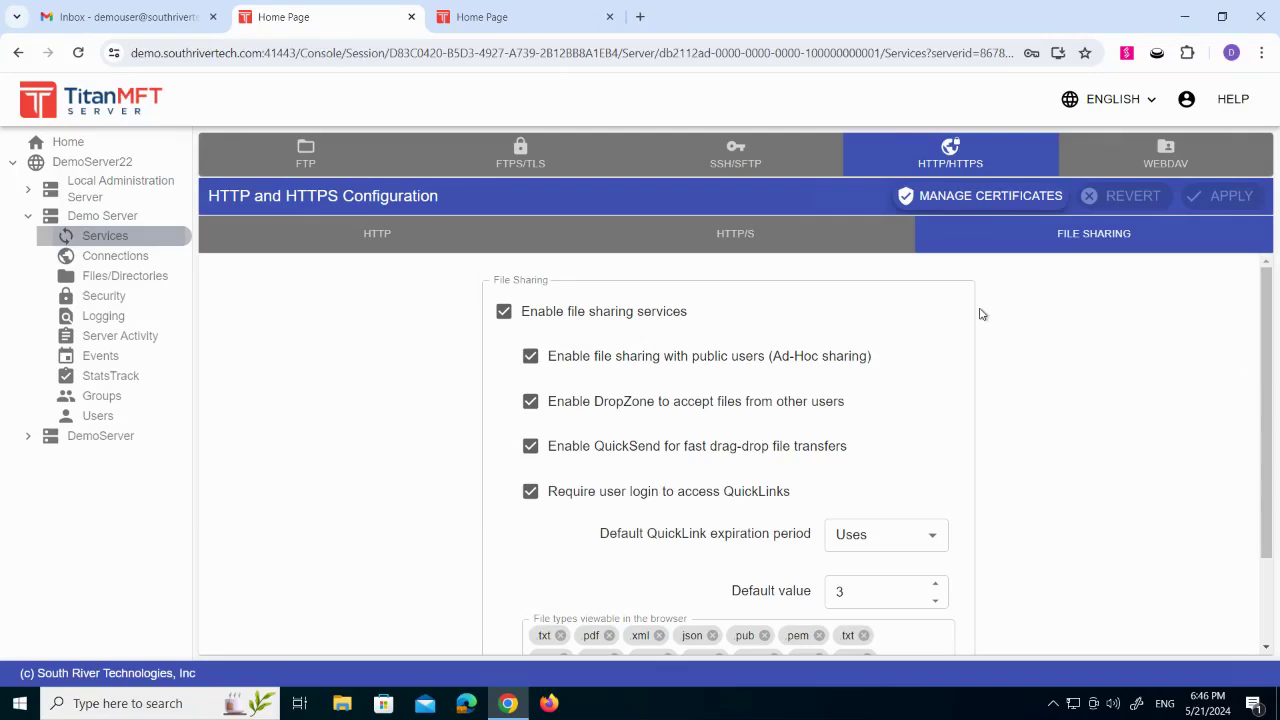
- Disable and re-enable the Demo Server's Ad-Hoc file sharing with public users
click(790, 362)
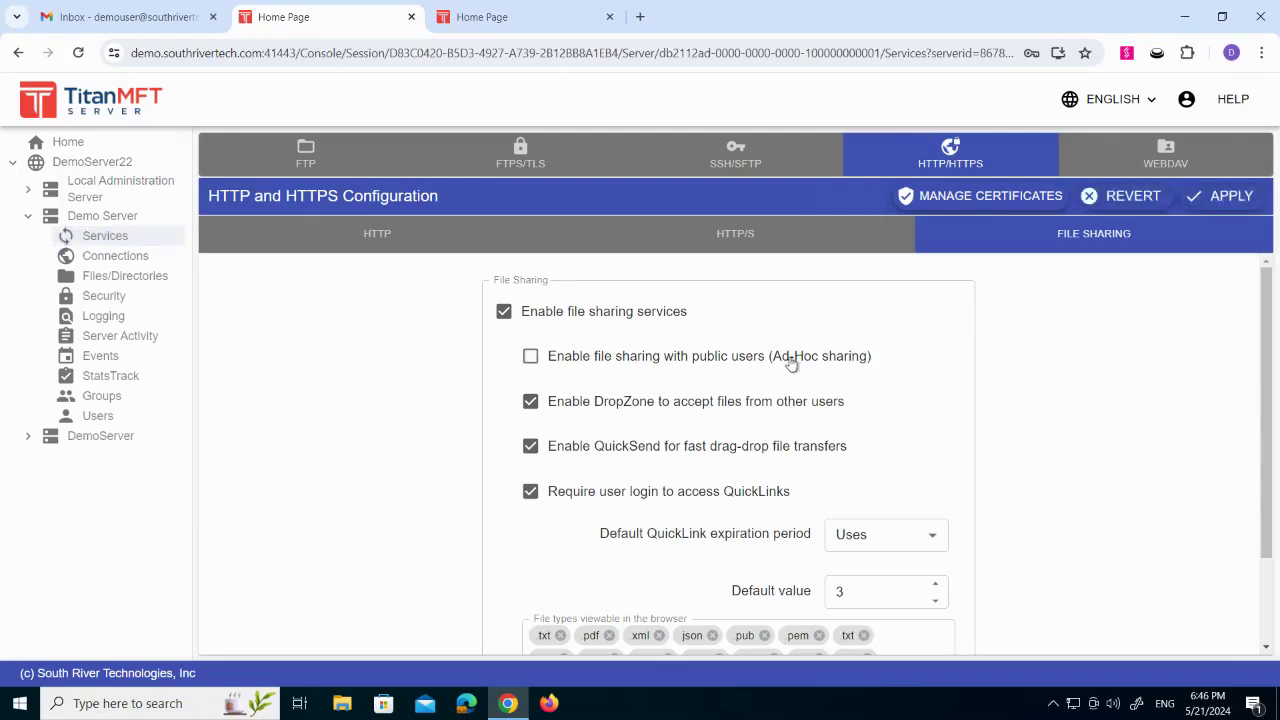
click(790, 362)
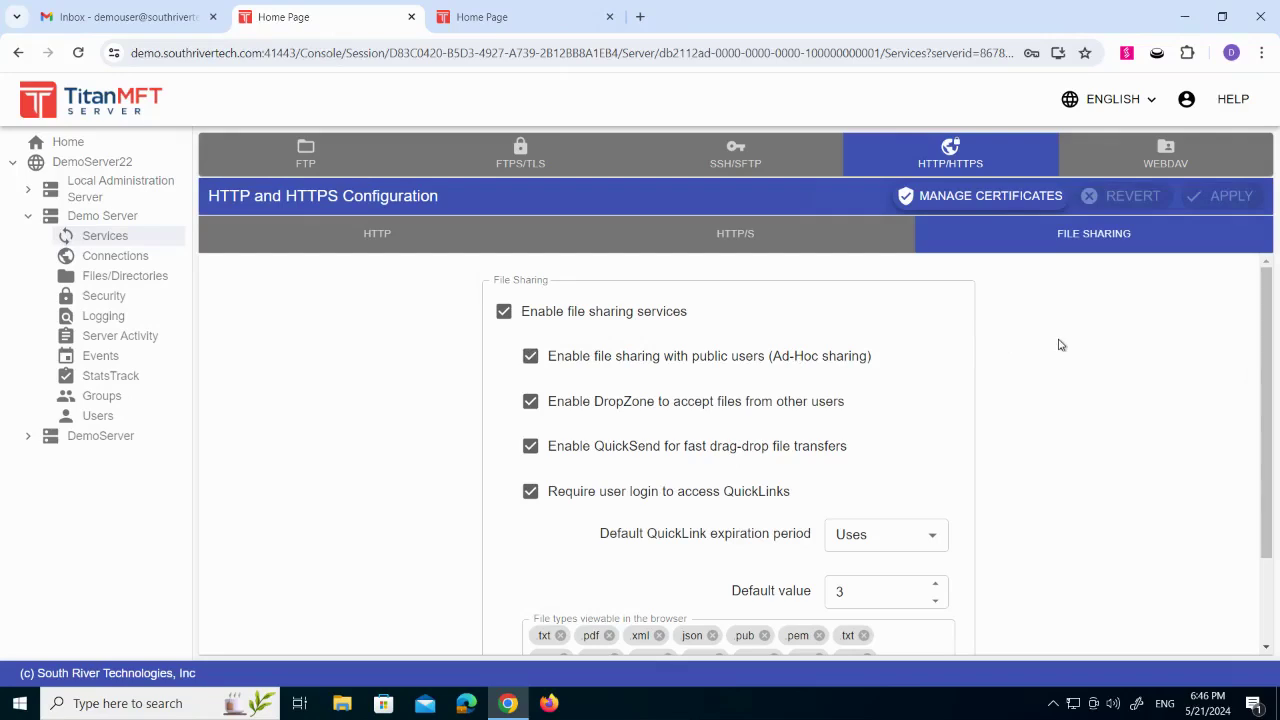
- Try enabling file sharing services and Ad-Hoc sharing with public users for the native user test1, and revert the changes
click(108, 416)
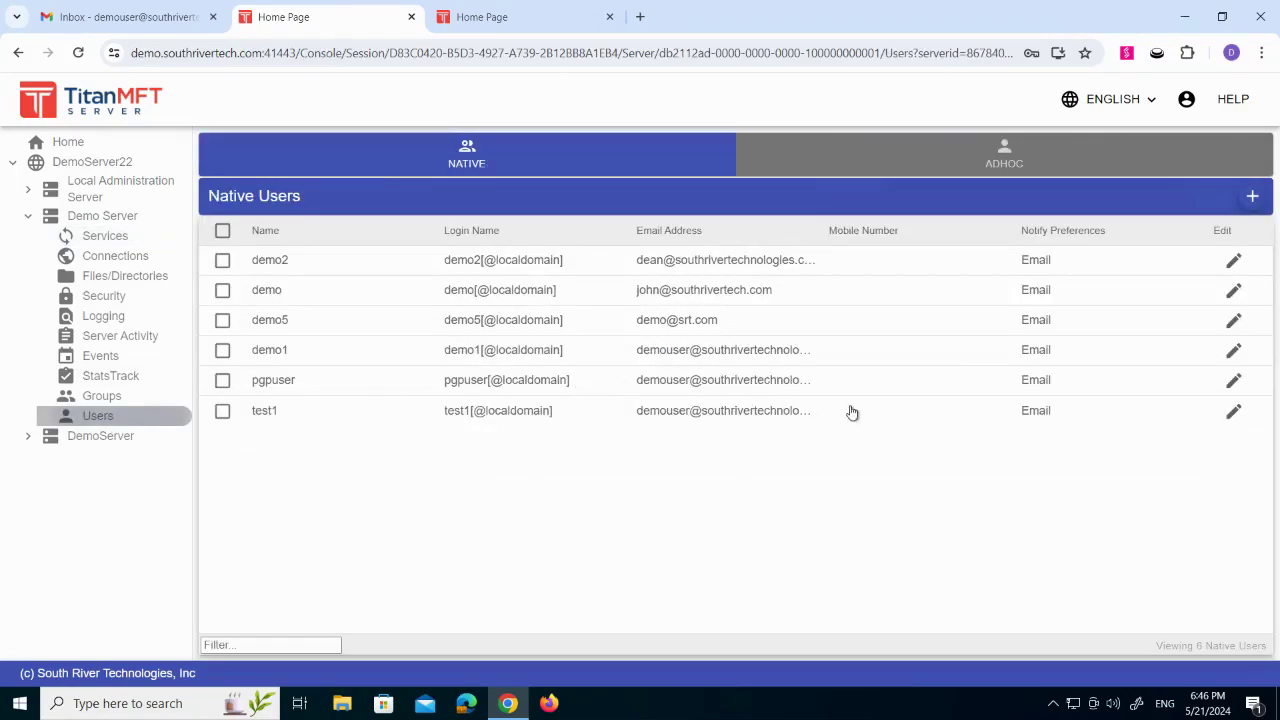
click(1234, 413)
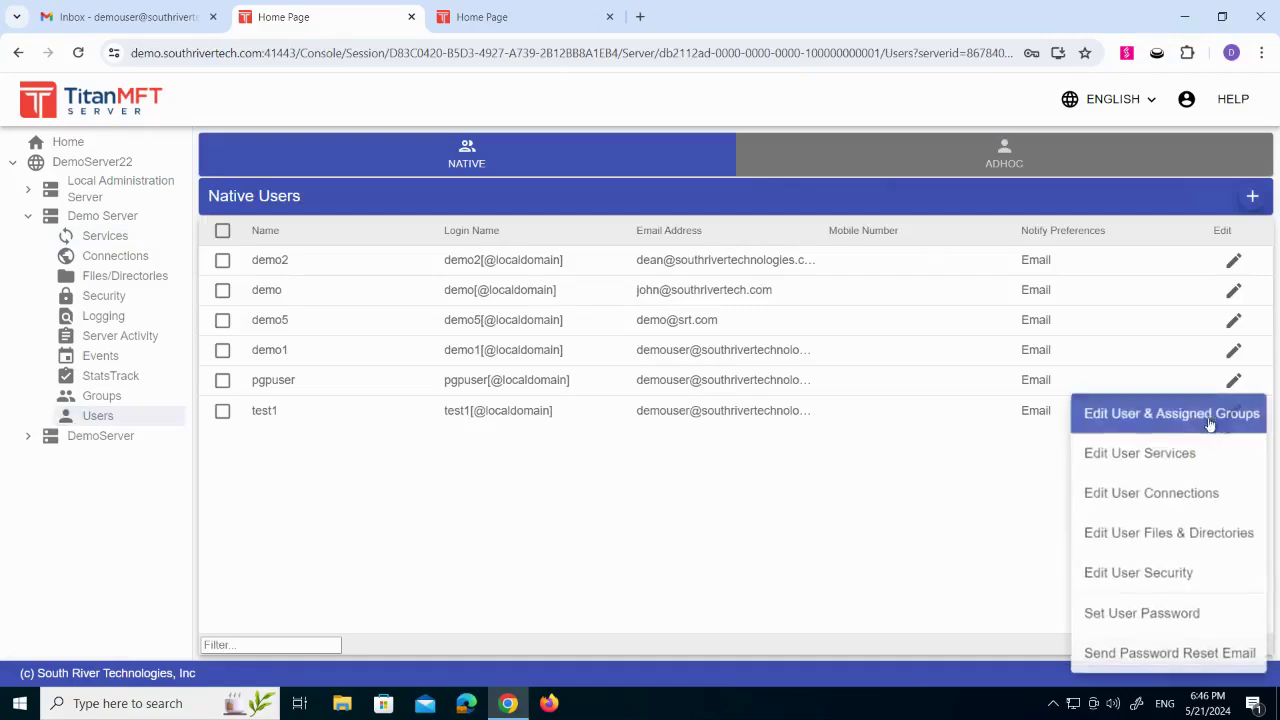
click(1163, 456)
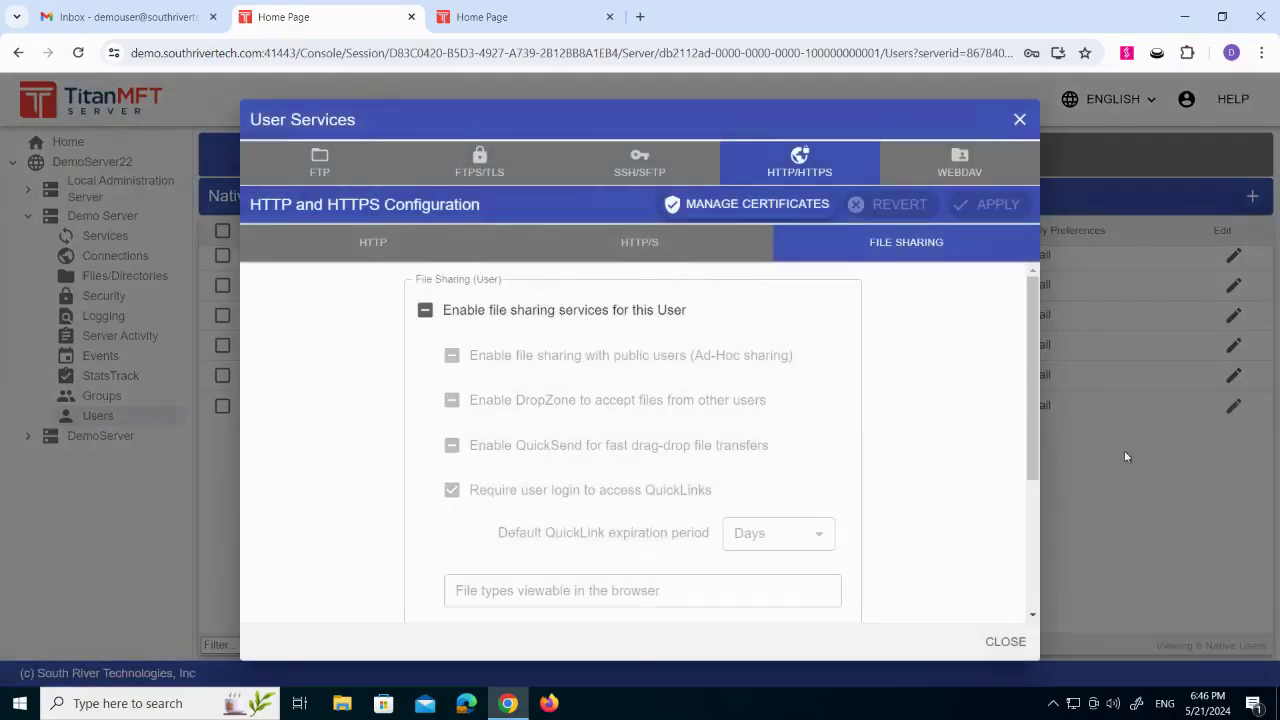
click(534, 320)
click(534, 318)
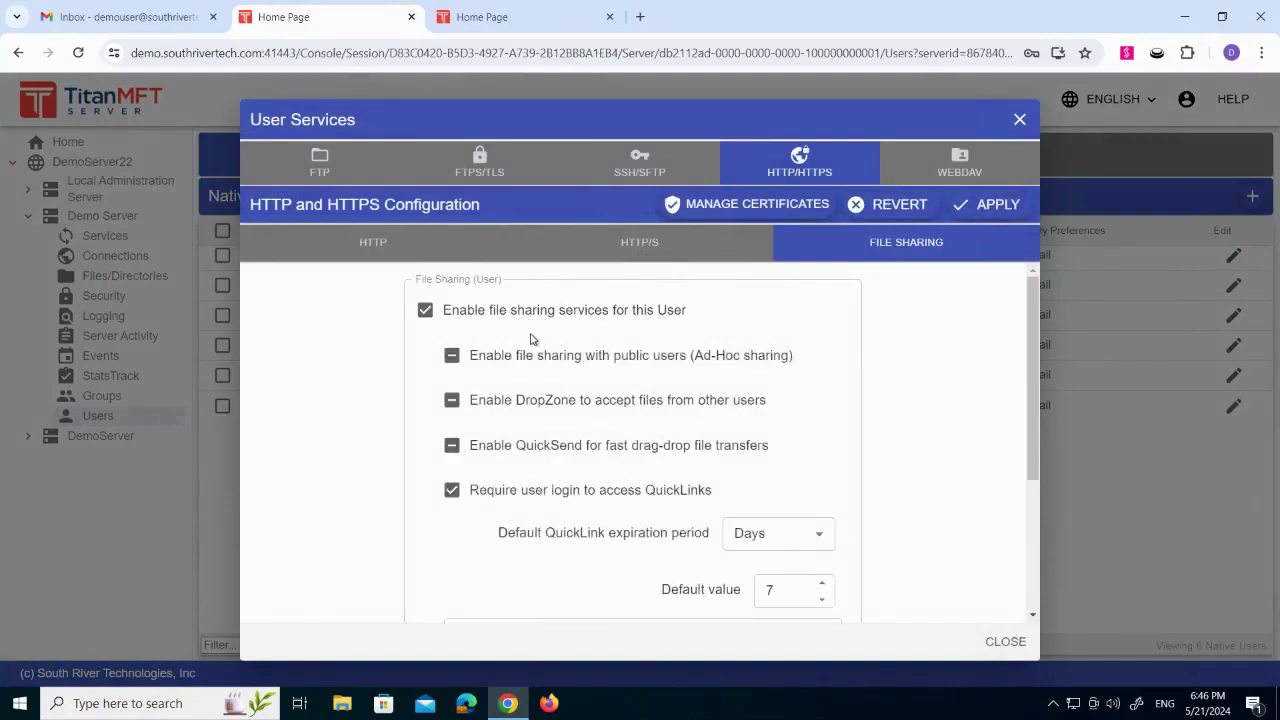
click(474, 362)
click(491, 363)
click(885, 204)
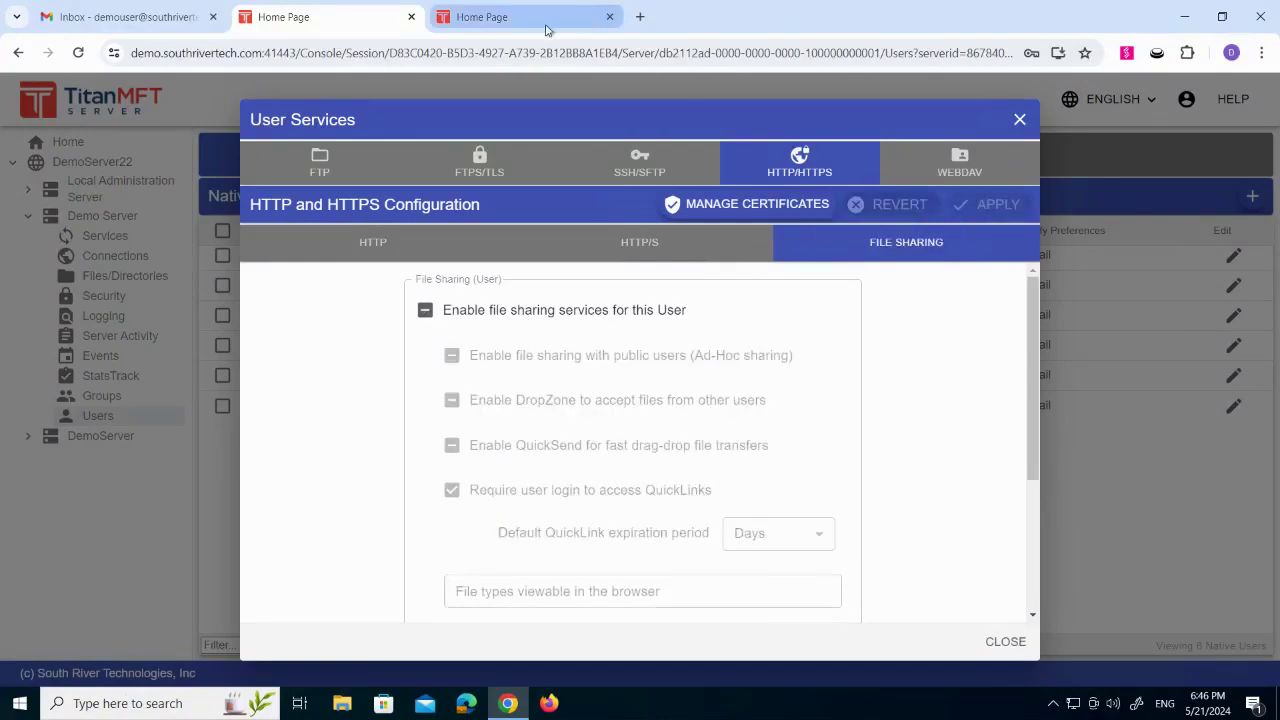
- Switch to the Demo Server web client and log in with the prefilled demo account credentials
click(533, 20)
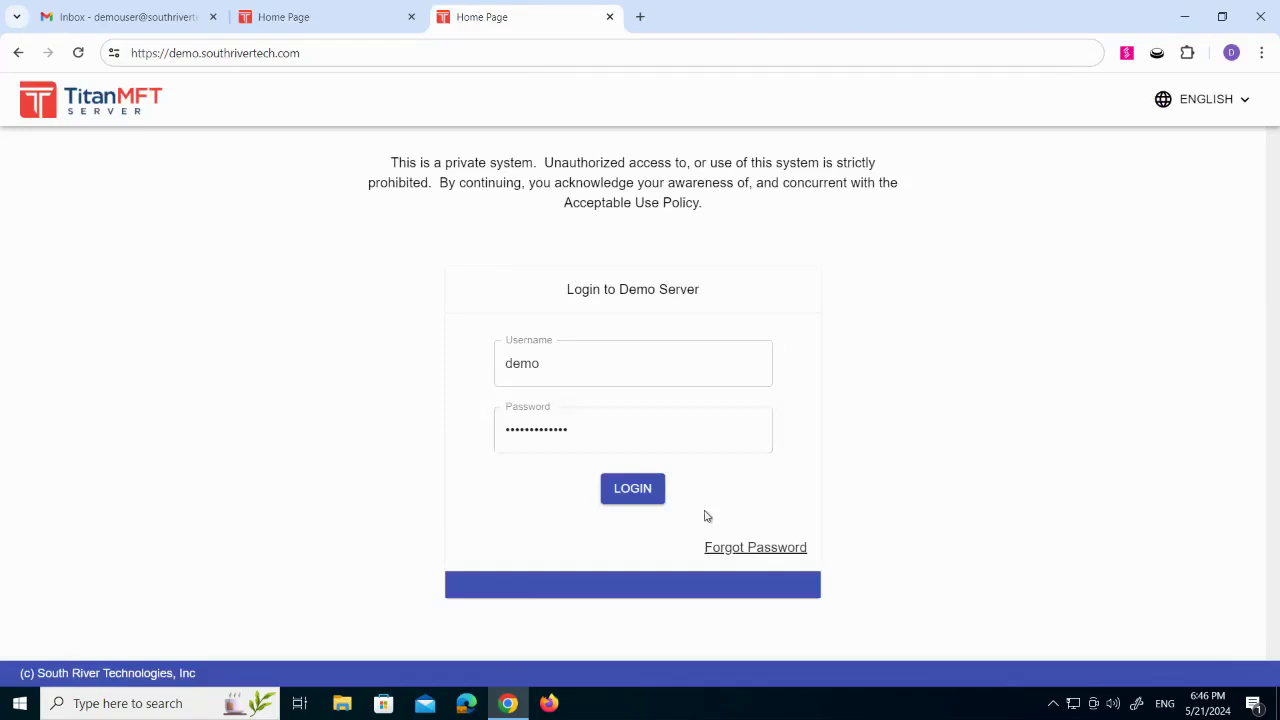
click(636, 490)
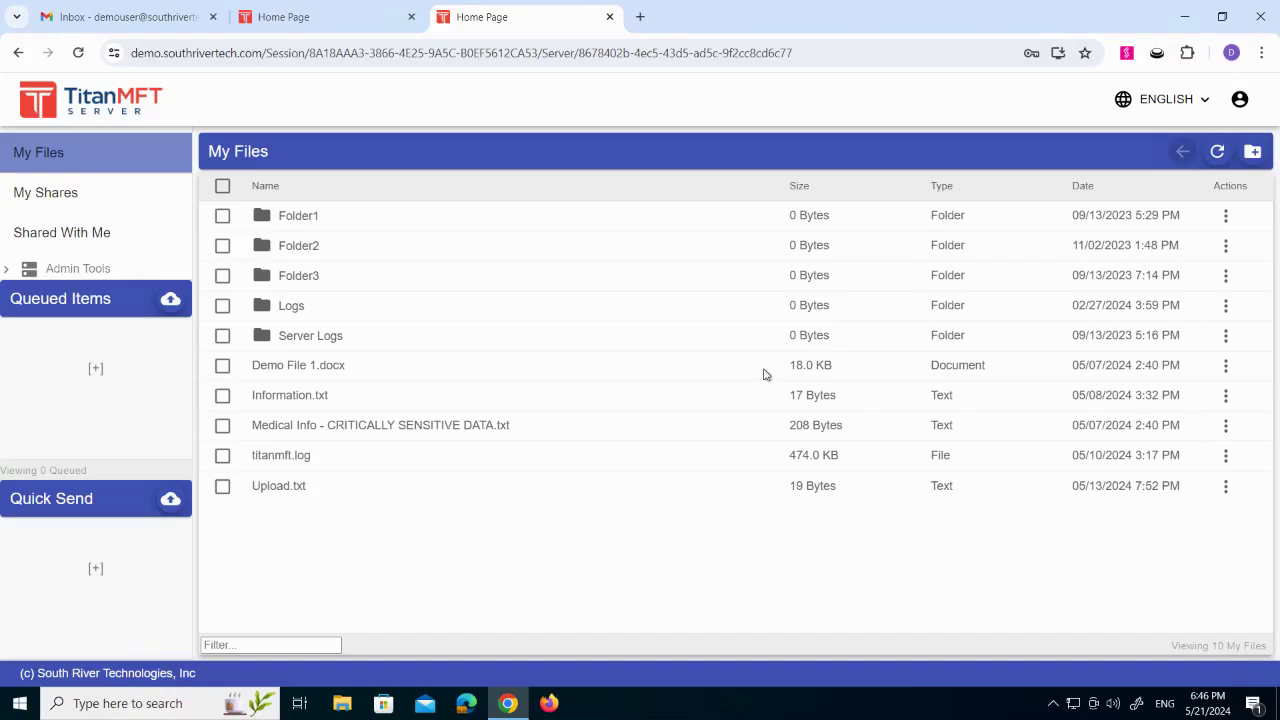
- Start sharing "Medical Info - CRITICALLY SENSITIVE DATA.txt" and name the share UploadDataforYou
click(1226, 428)
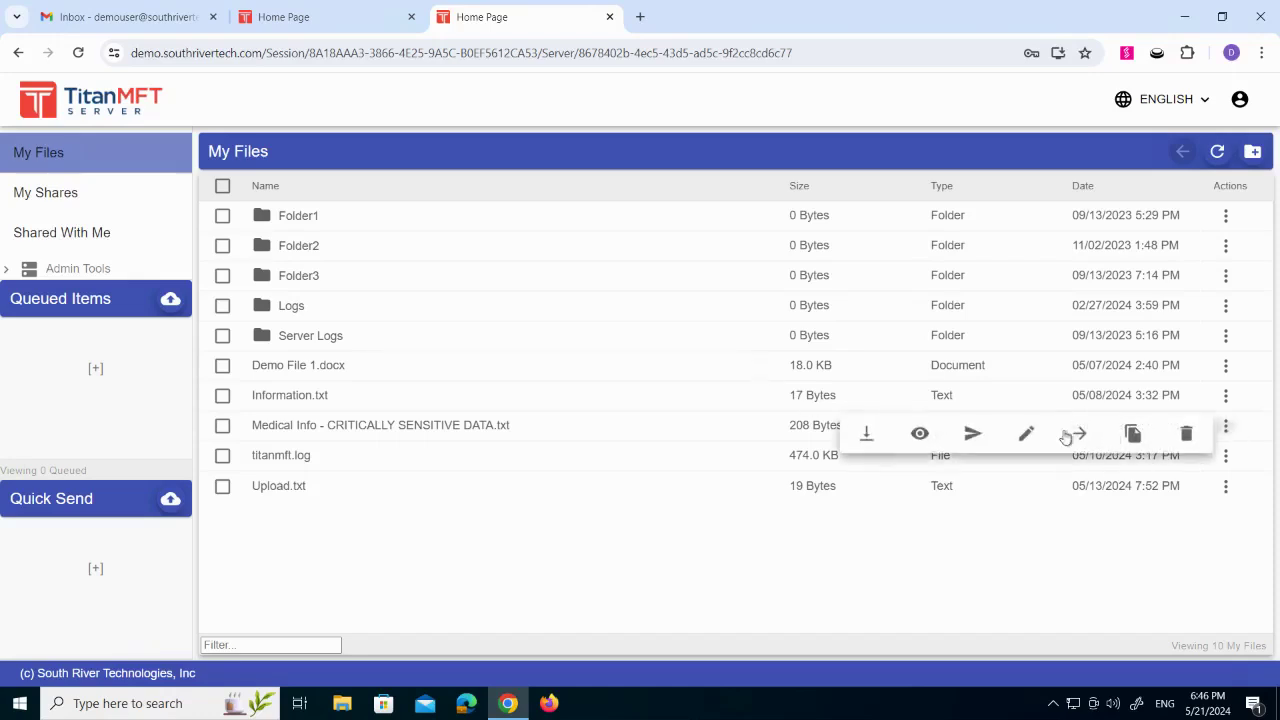
click(975, 436)
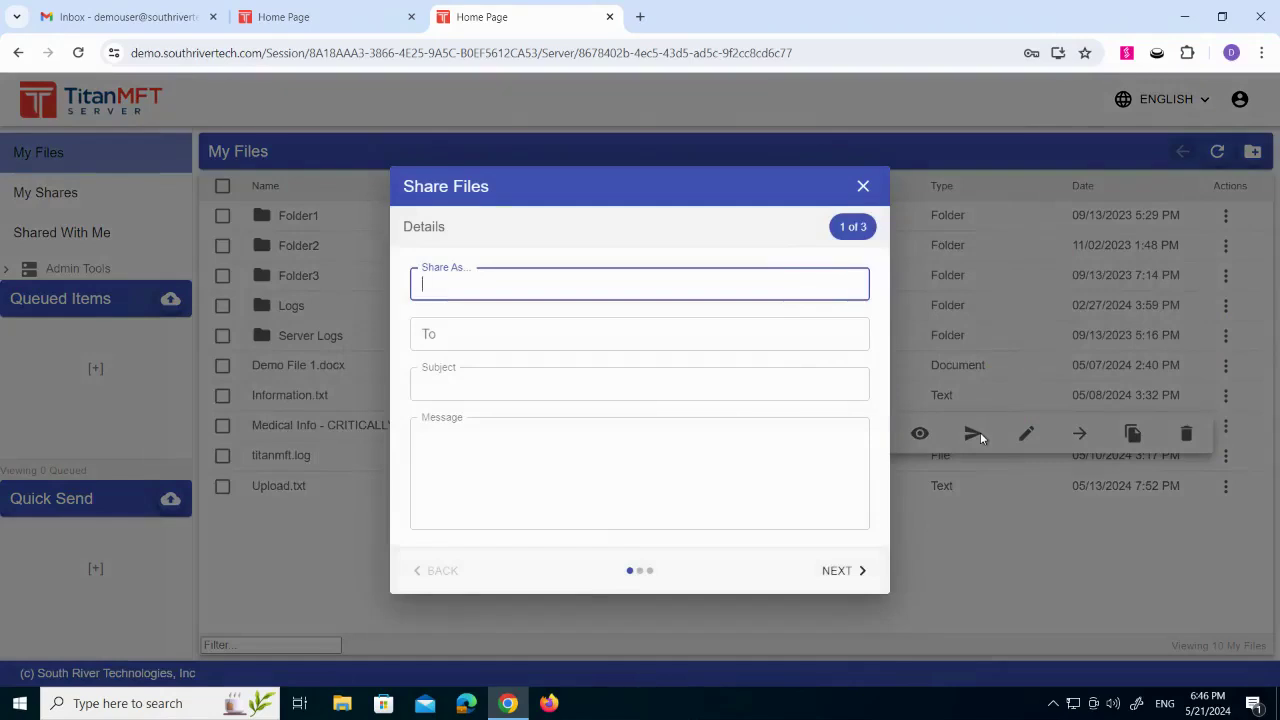
click(490, 285)
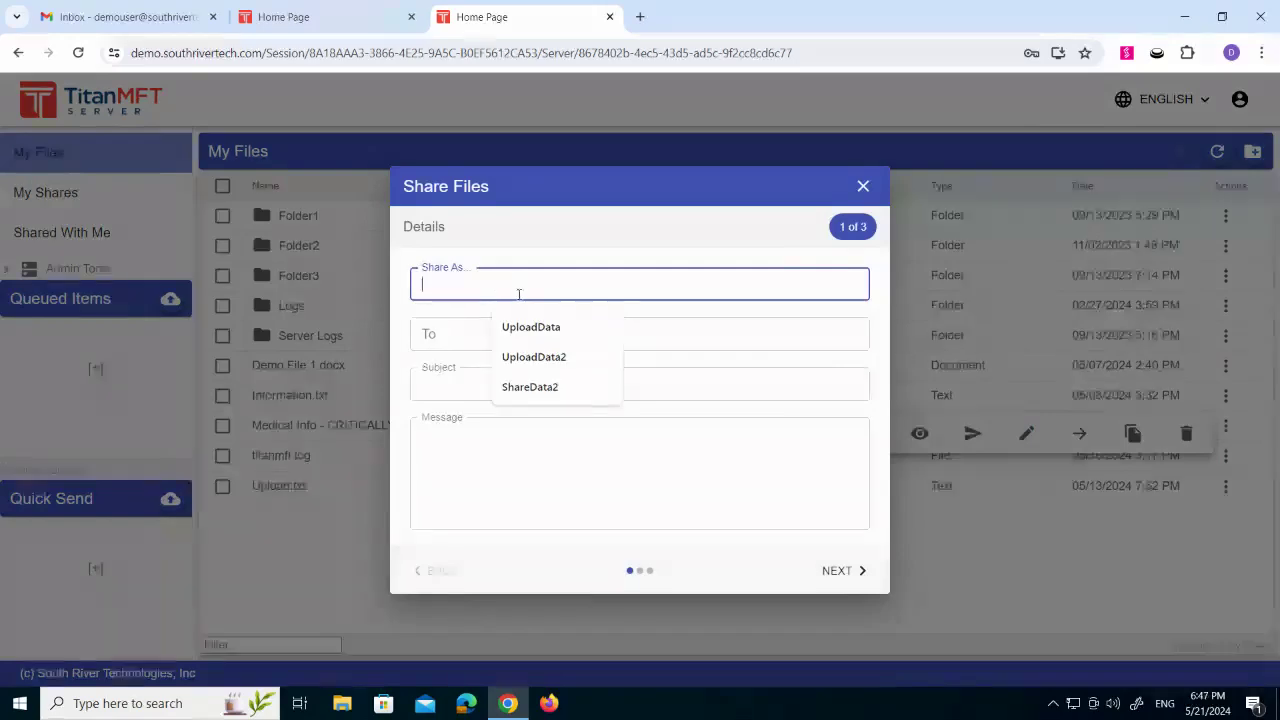
click(537, 328)
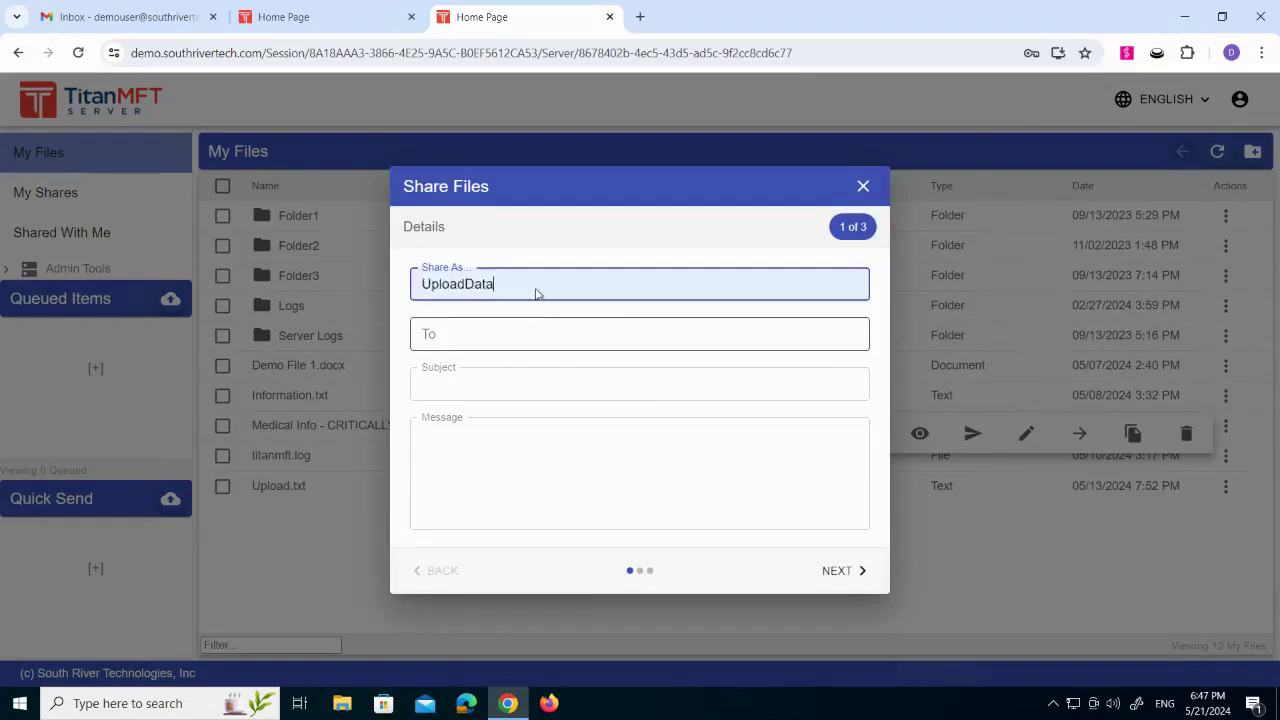
text(forYou)
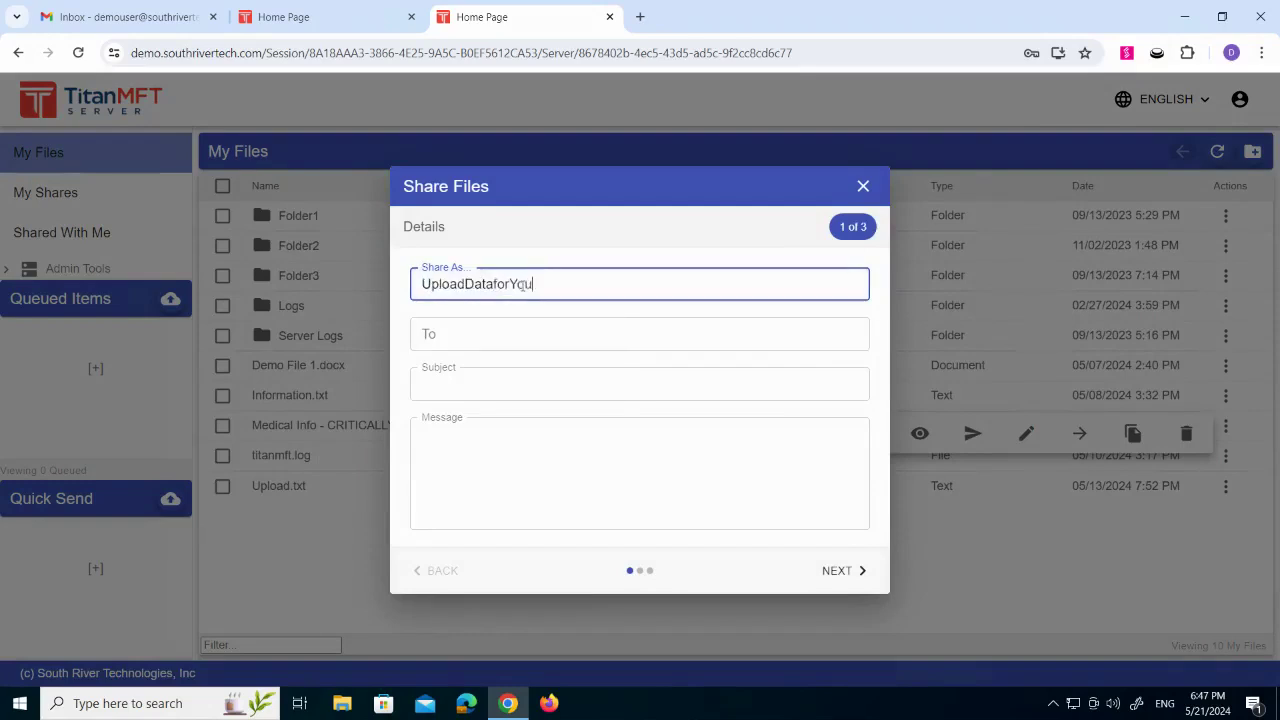
- Add the external recipient's e-mail address to the share
click(510, 330)
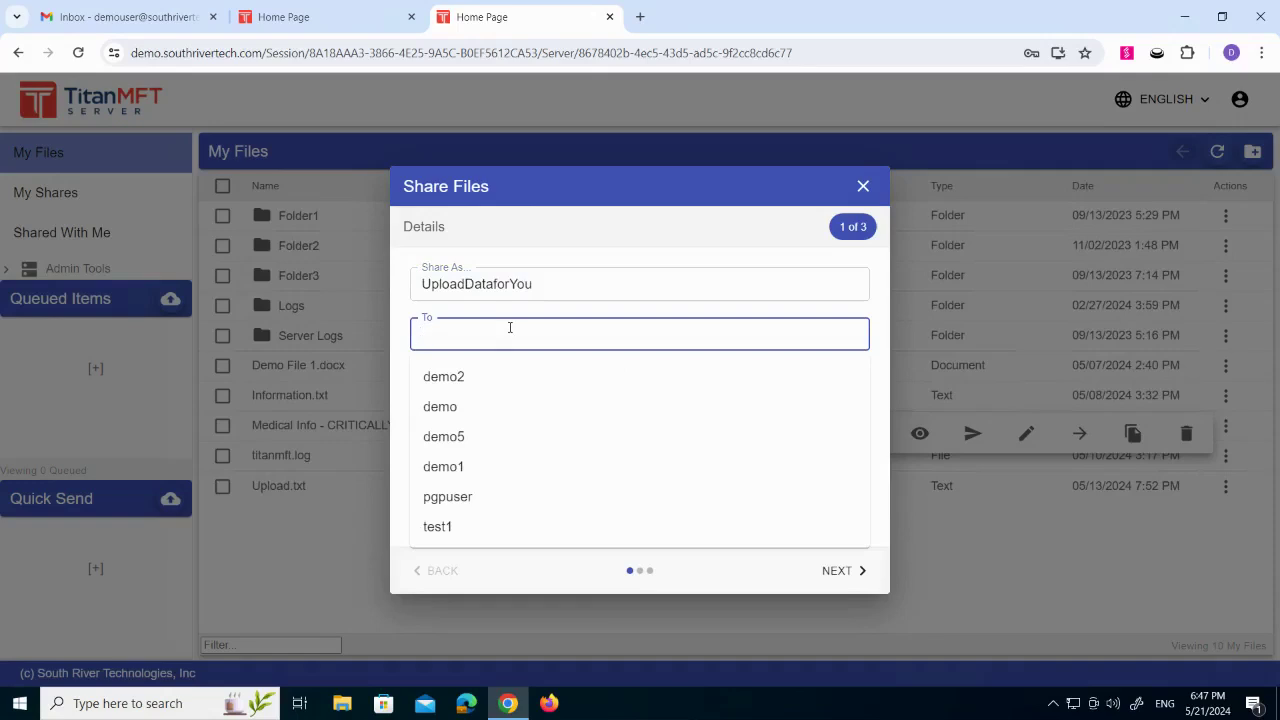
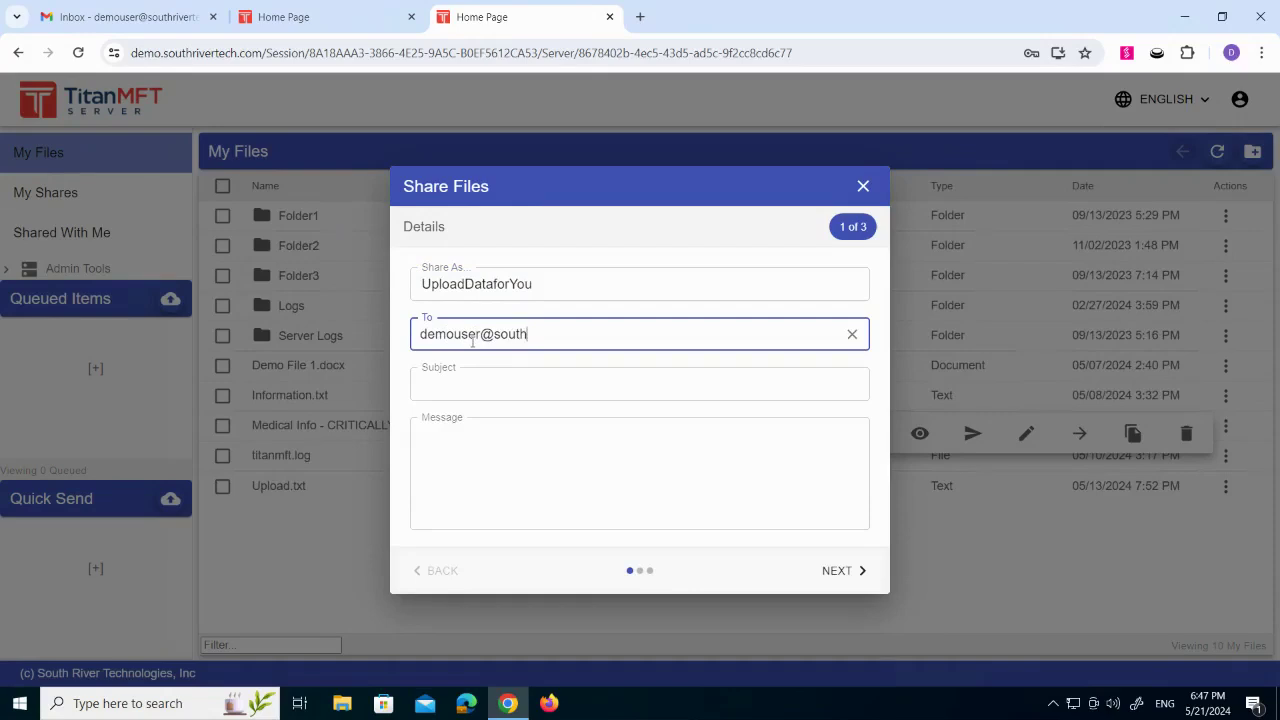
key(Return)
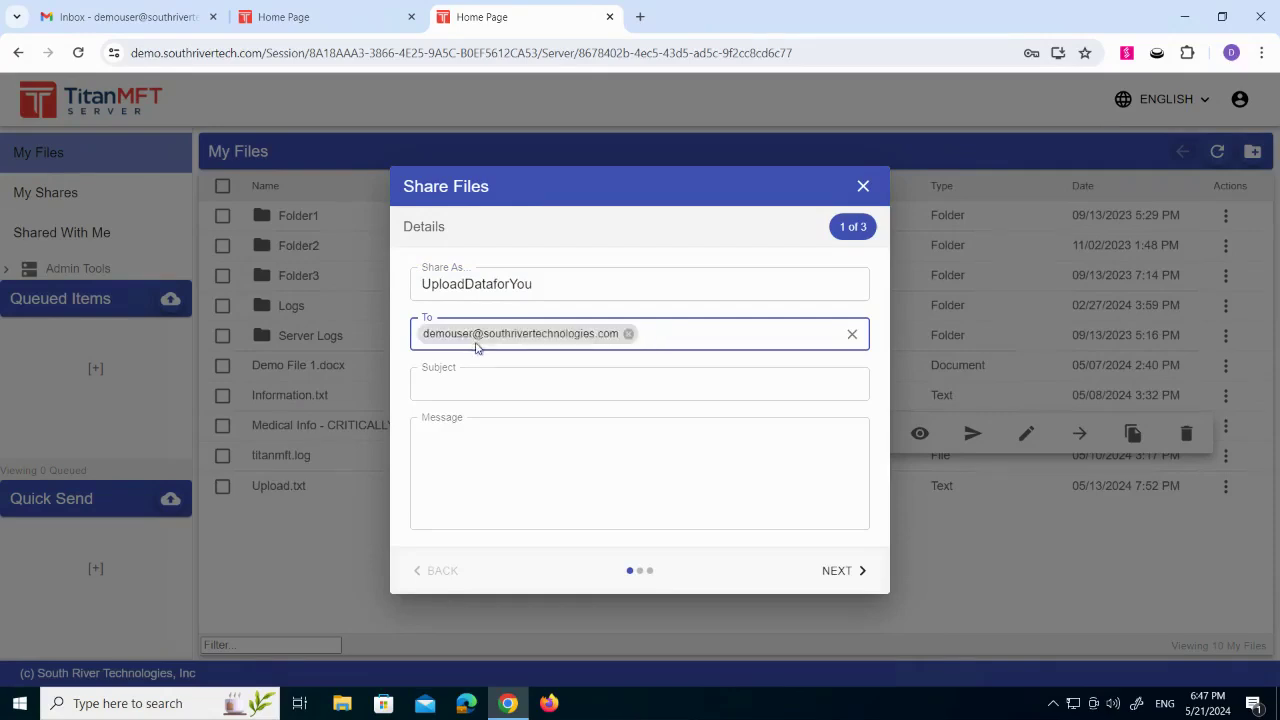
- Enter the subject "Email Subject" and the message "Hello, Here is the data. Thanks, IT" on separate lines
click(487, 377)
text(Email Subject)
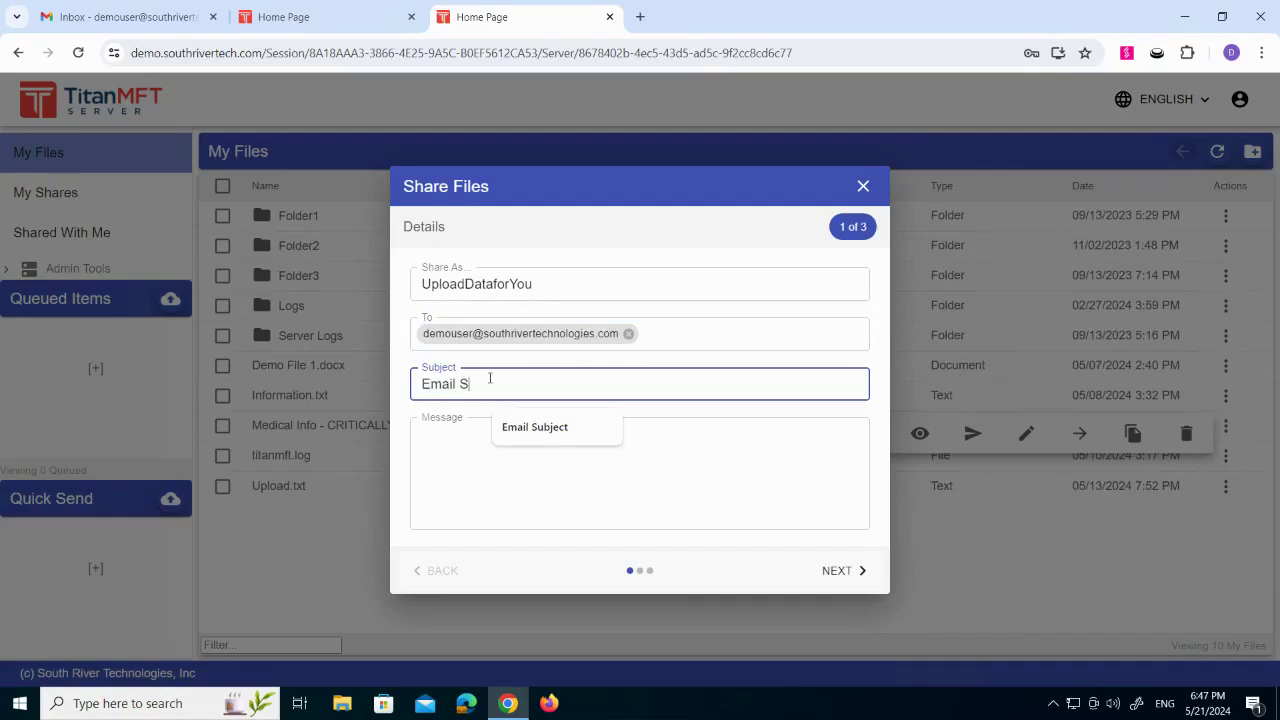
key(Tab)
text(Hellom,)
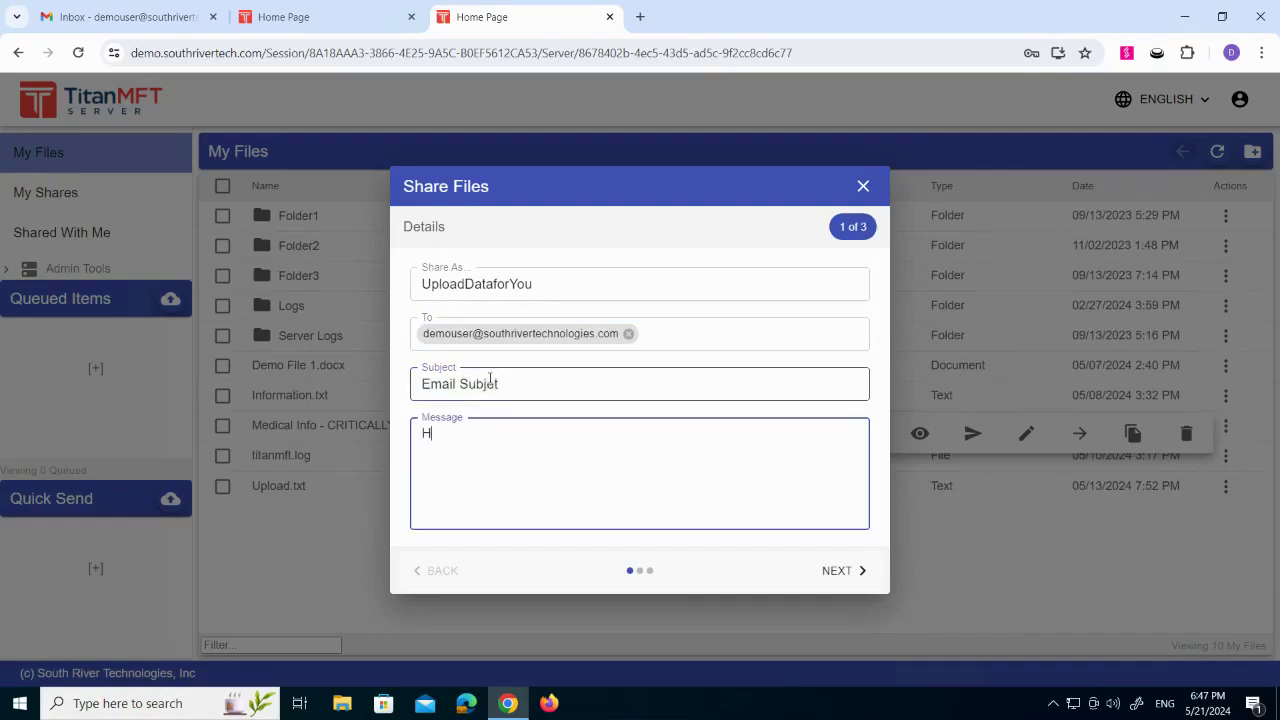
key(Return)
key(BackSpace)
key(BackSpace)
key(BackSpace)
text(,)
key(Return)
key(Return)
text(Here is the data.)
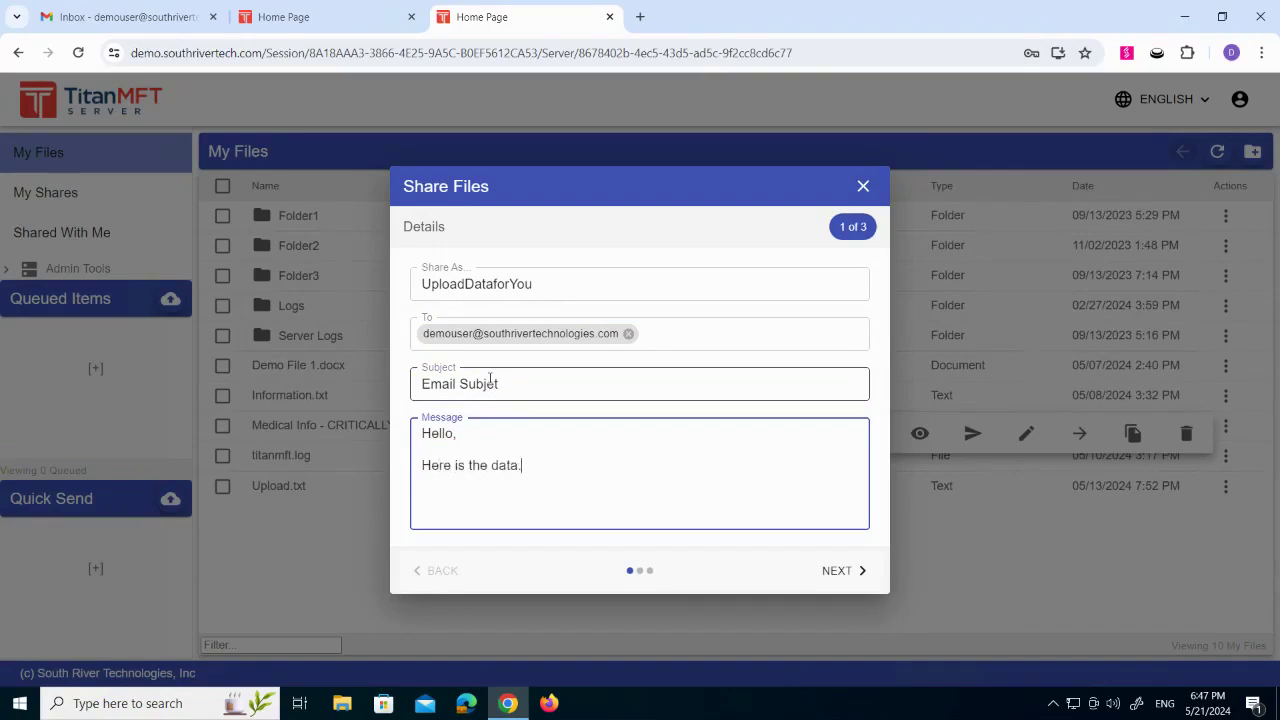
key(Return)
key(Return)
text(Thanks,)
key(Return)
text(IT)
click(492, 380)
text(c)
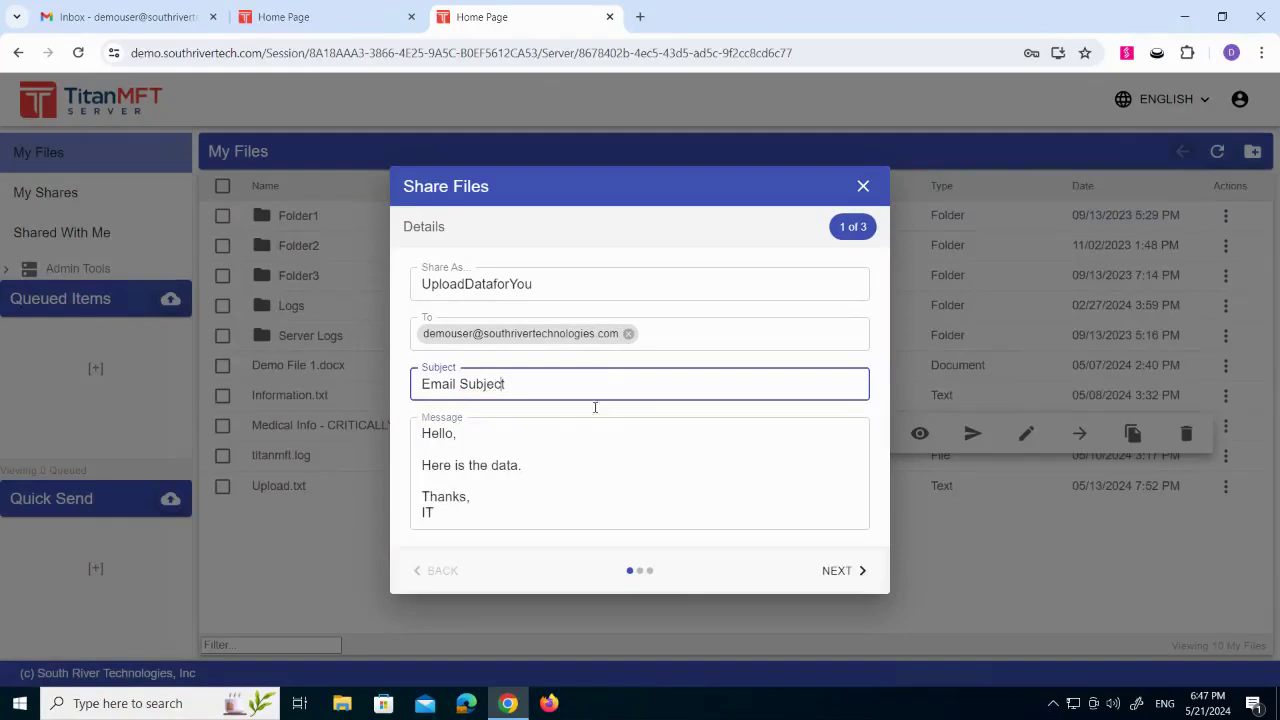
- Proceed to the share's security settings and choose the View permission
click(831, 571)
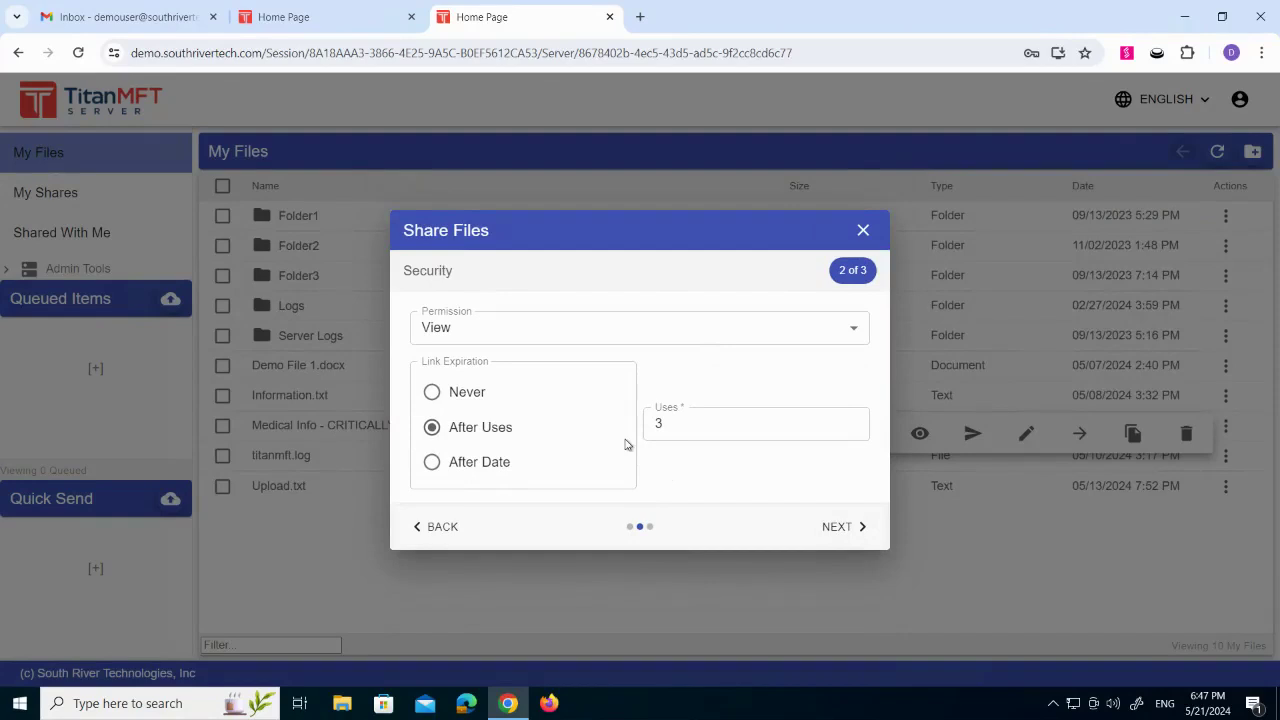
click(532, 337)
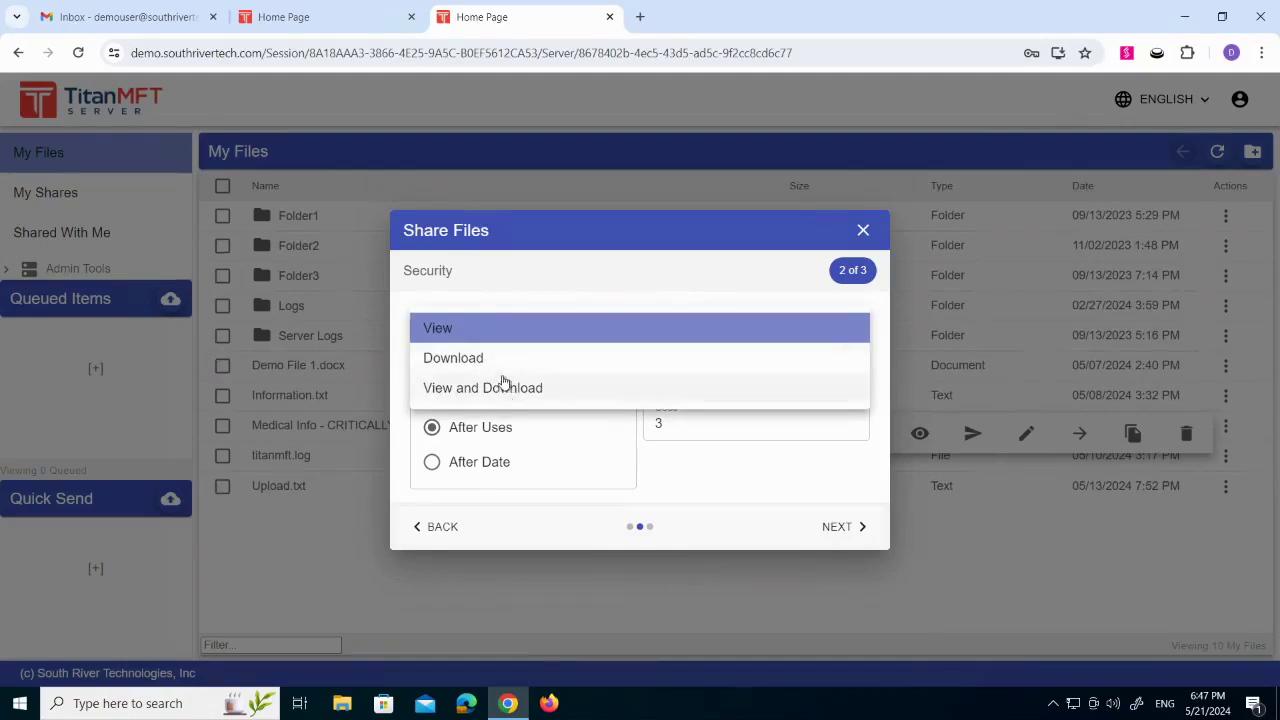
click(538, 332)
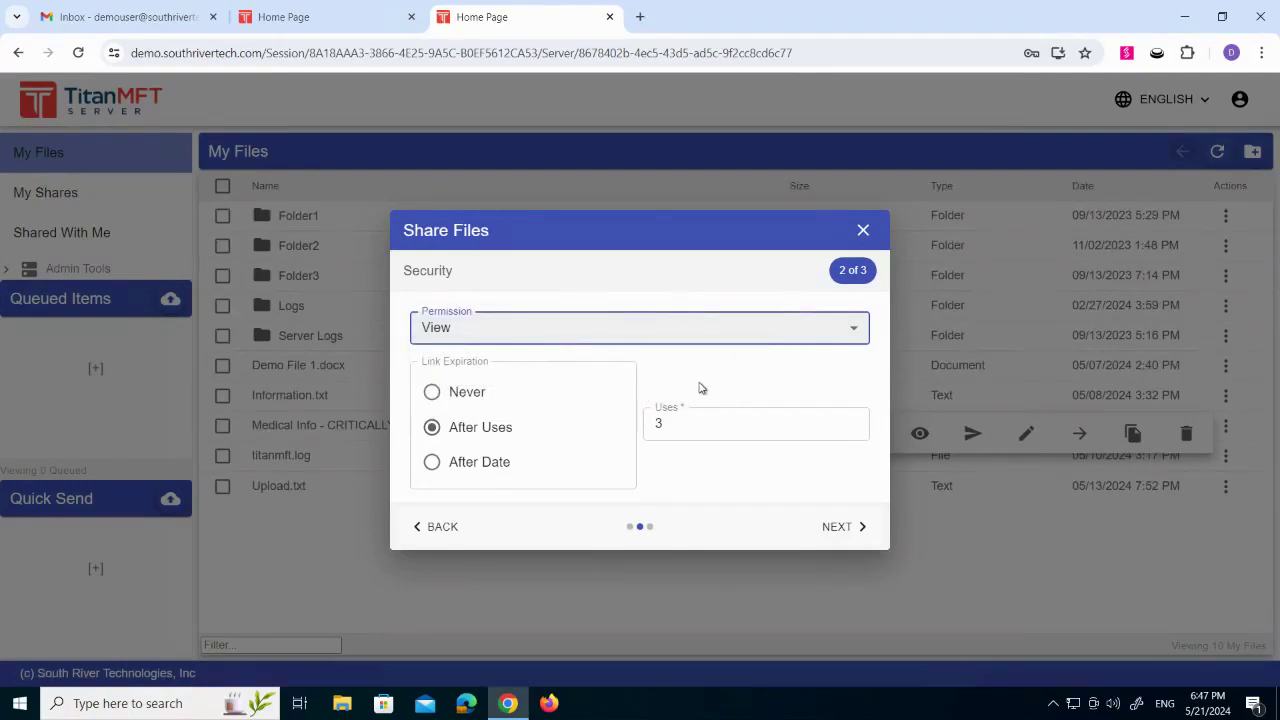
- Try the Never and After Uses link expiration options, setting the number of uses to 1
click(433, 394)
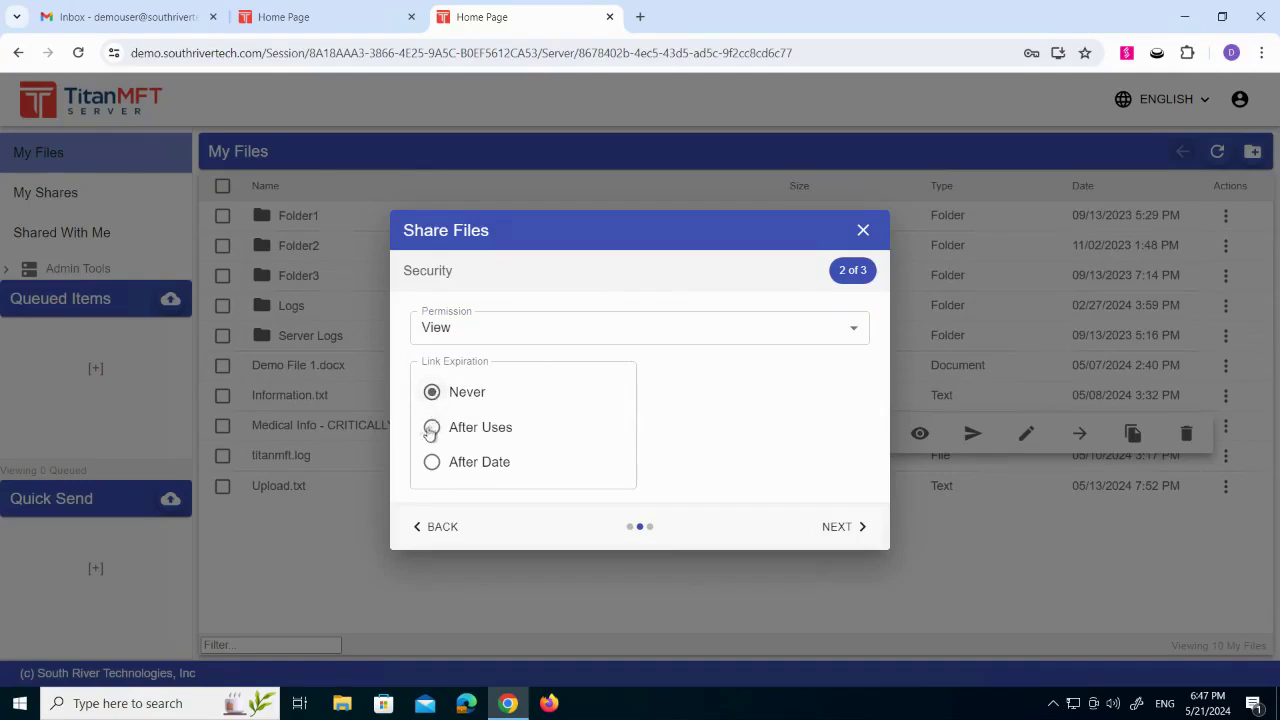
click(431, 427)
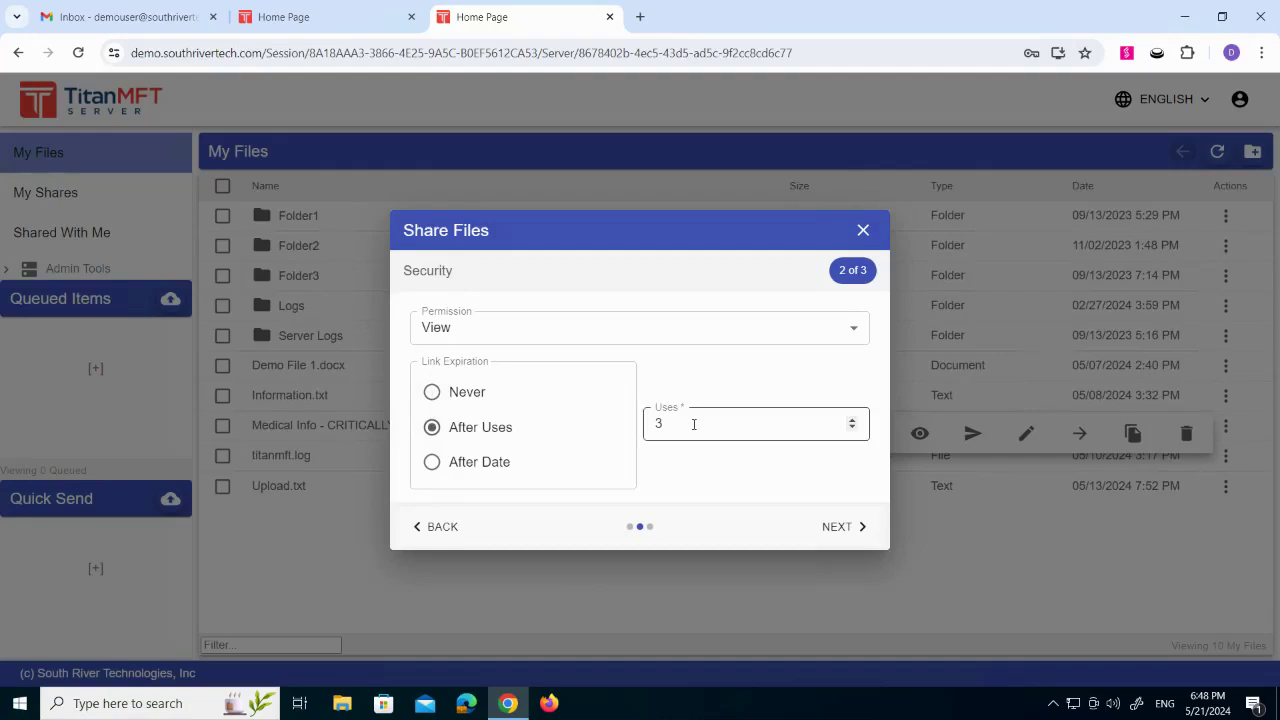
click(746, 427)
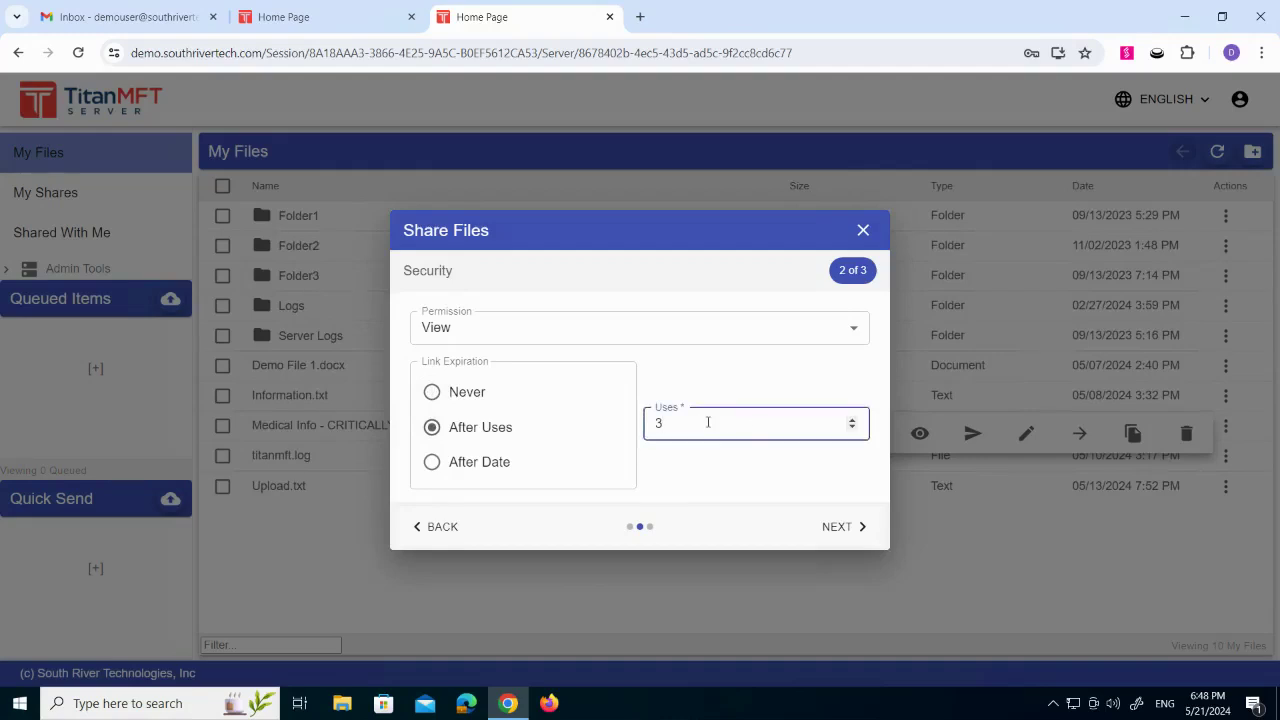
key(BackSpace)
click(707, 450)
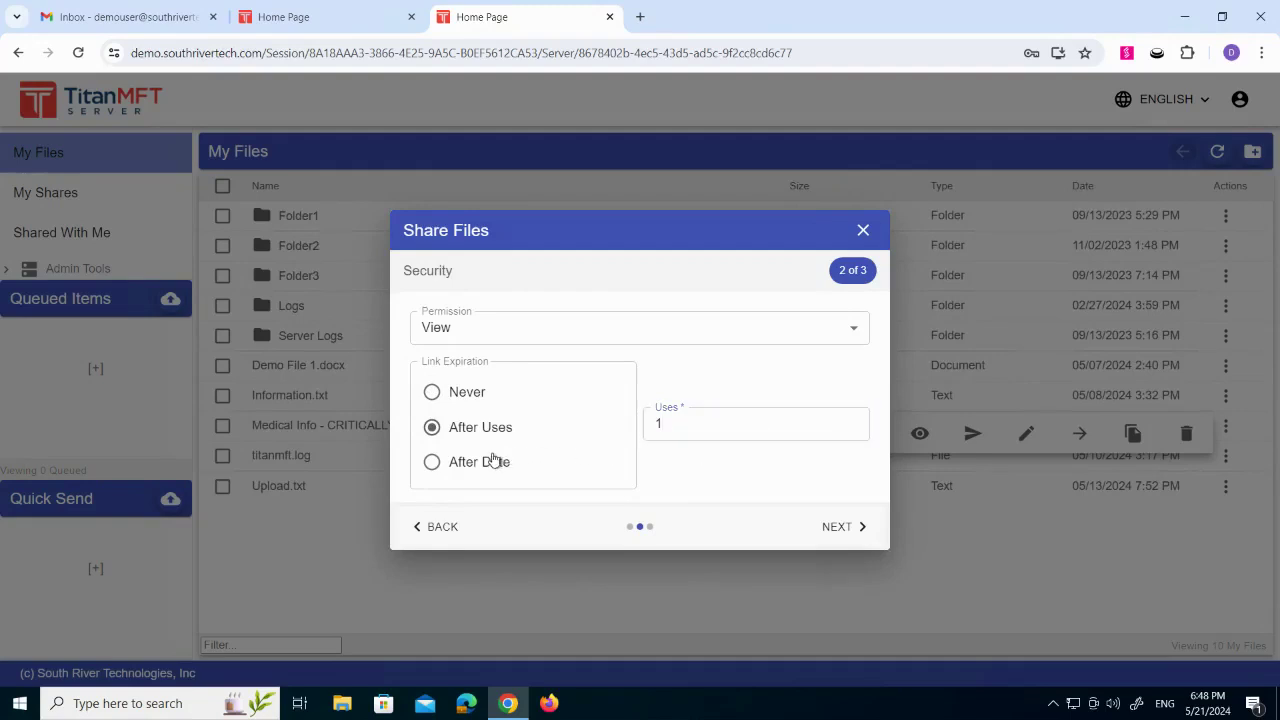
- Set the link to expire after May 31, 2024 at 05:00 PM and proceed to the attachments
click(433, 463)
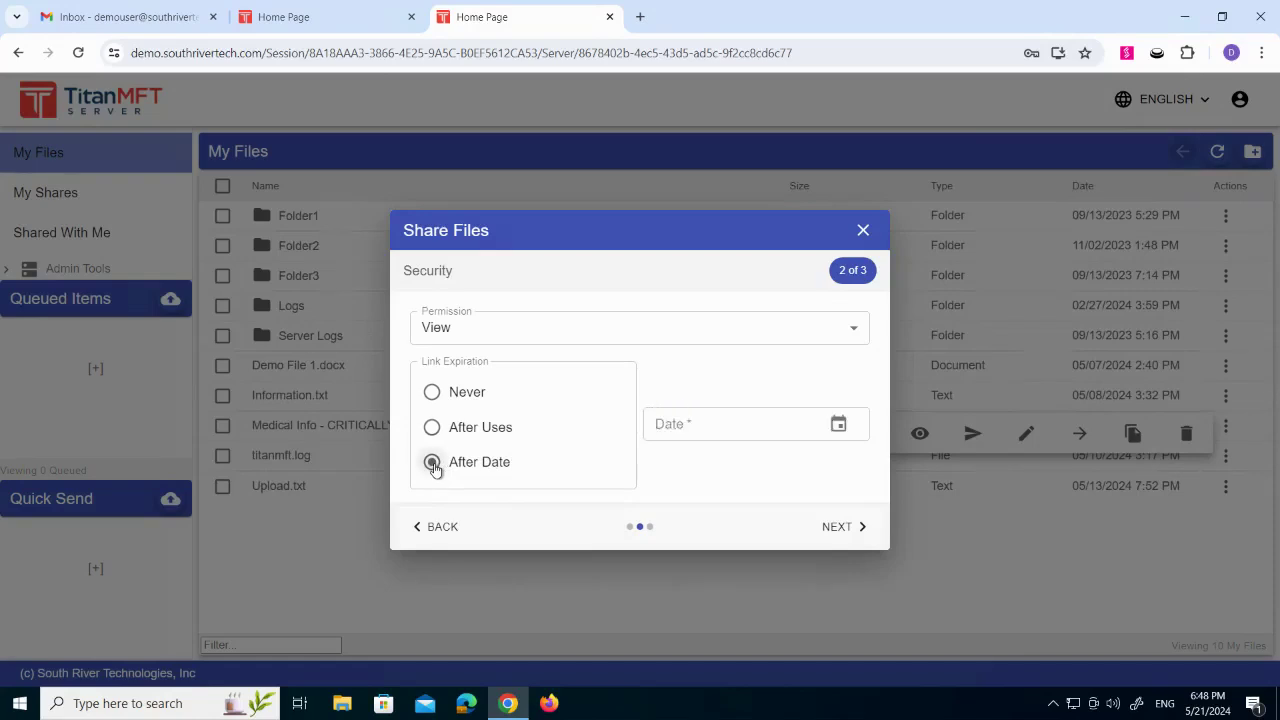
click(838, 424)
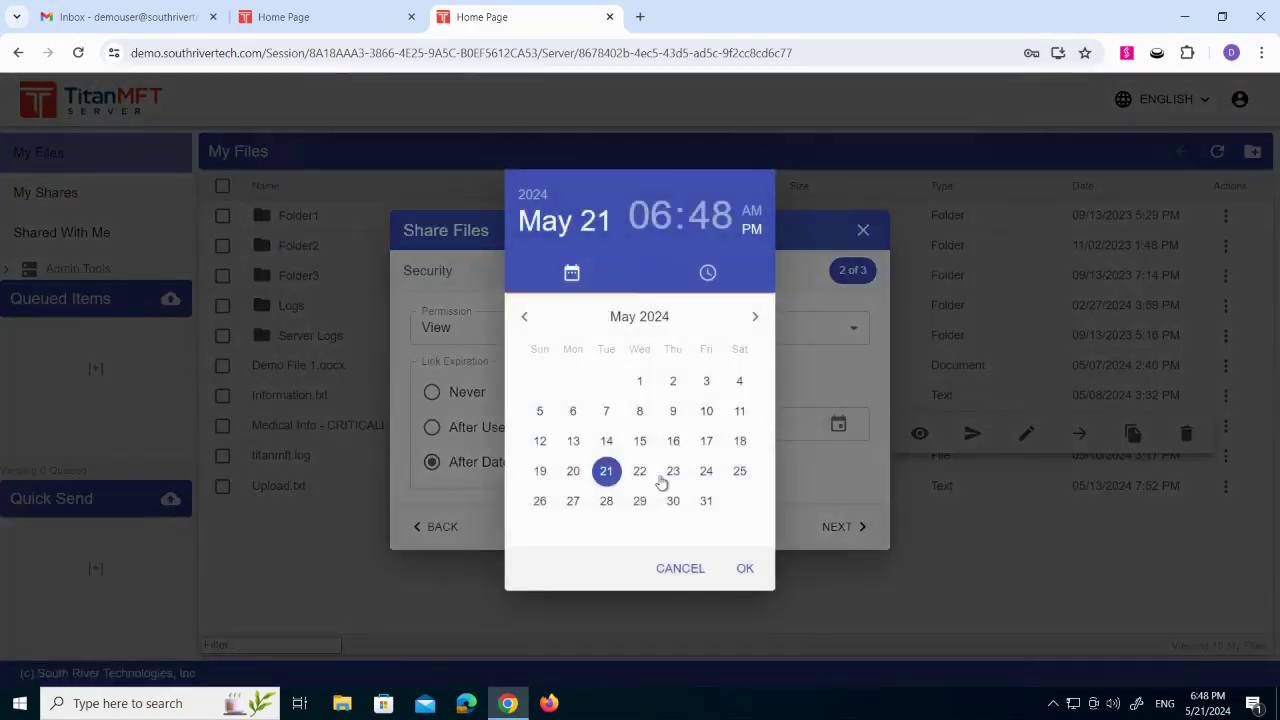
click(706, 501)
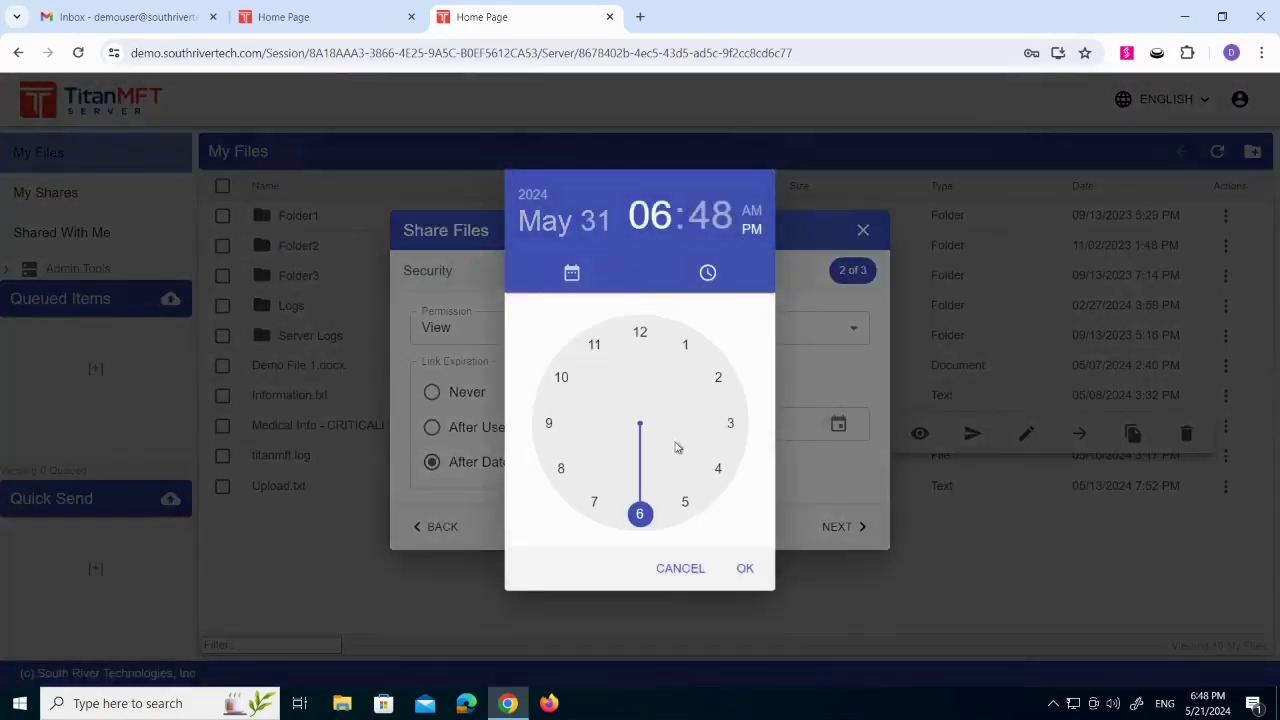
click(686, 502)
click(640, 332)
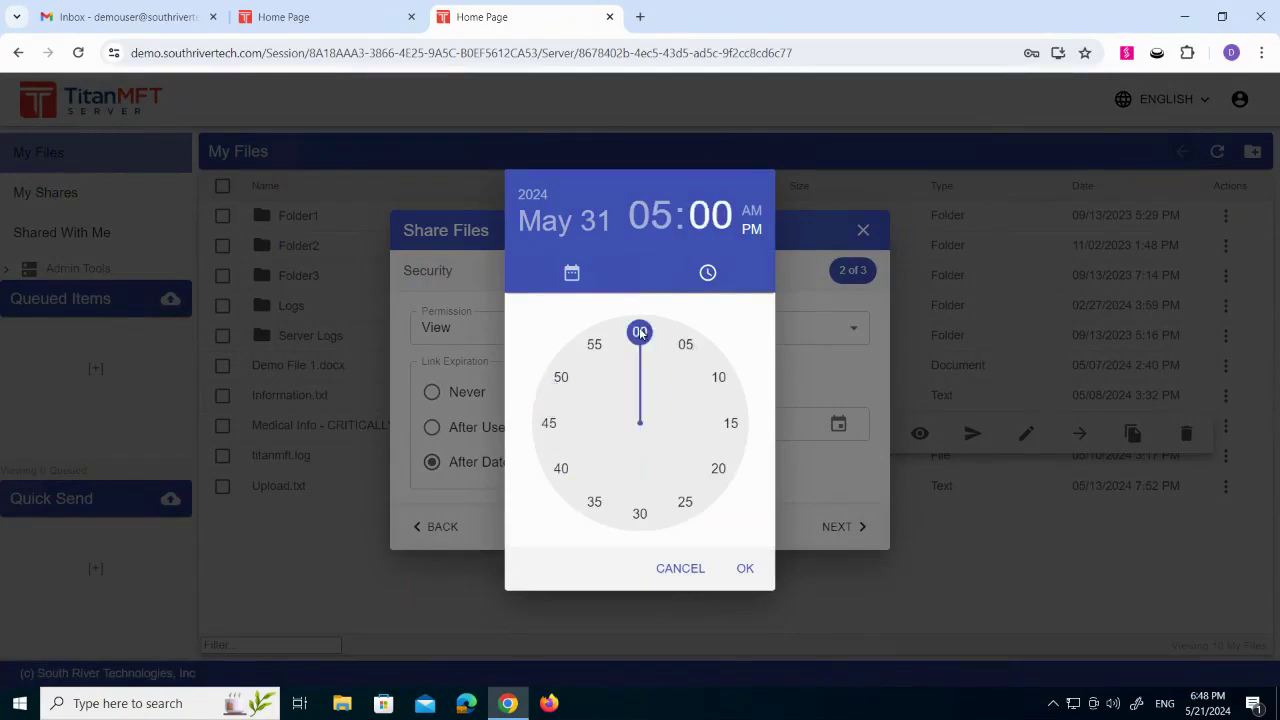
click(742, 569)
click(830, 526)
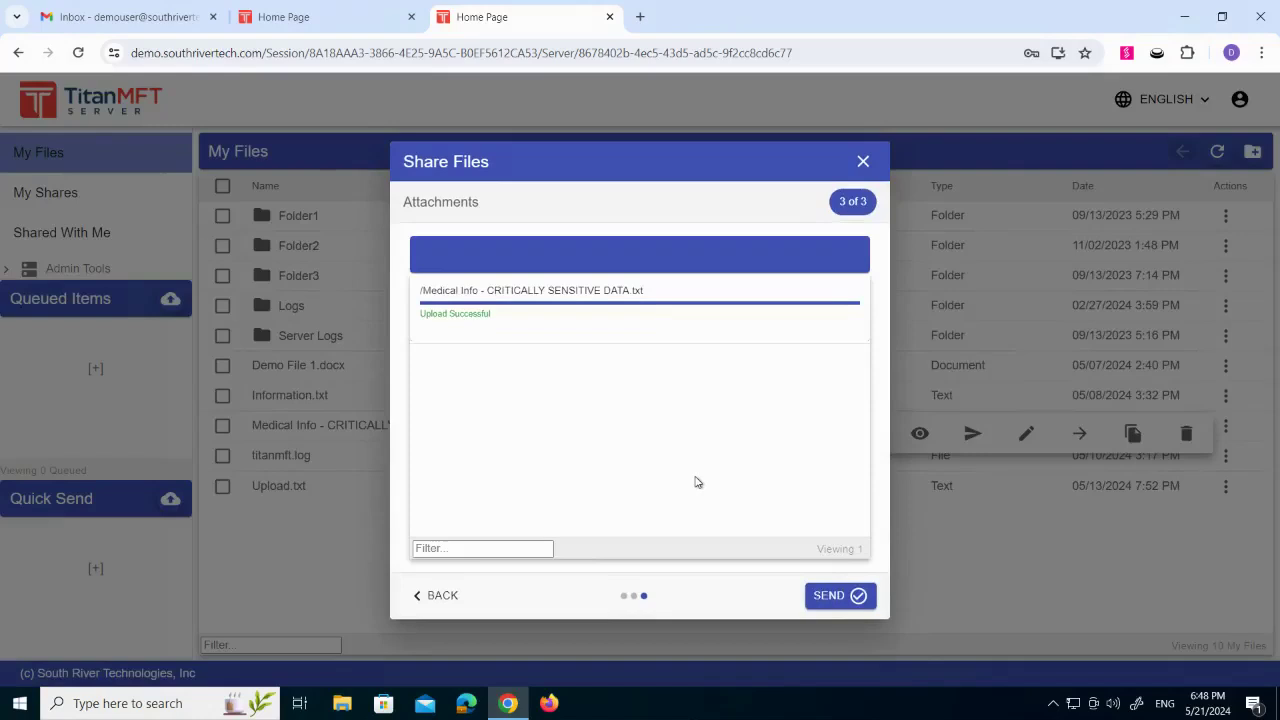
- Send the share with its attached file, and open the "Email Subject" message in the recipient's Gmail inbox
click(838, 598)
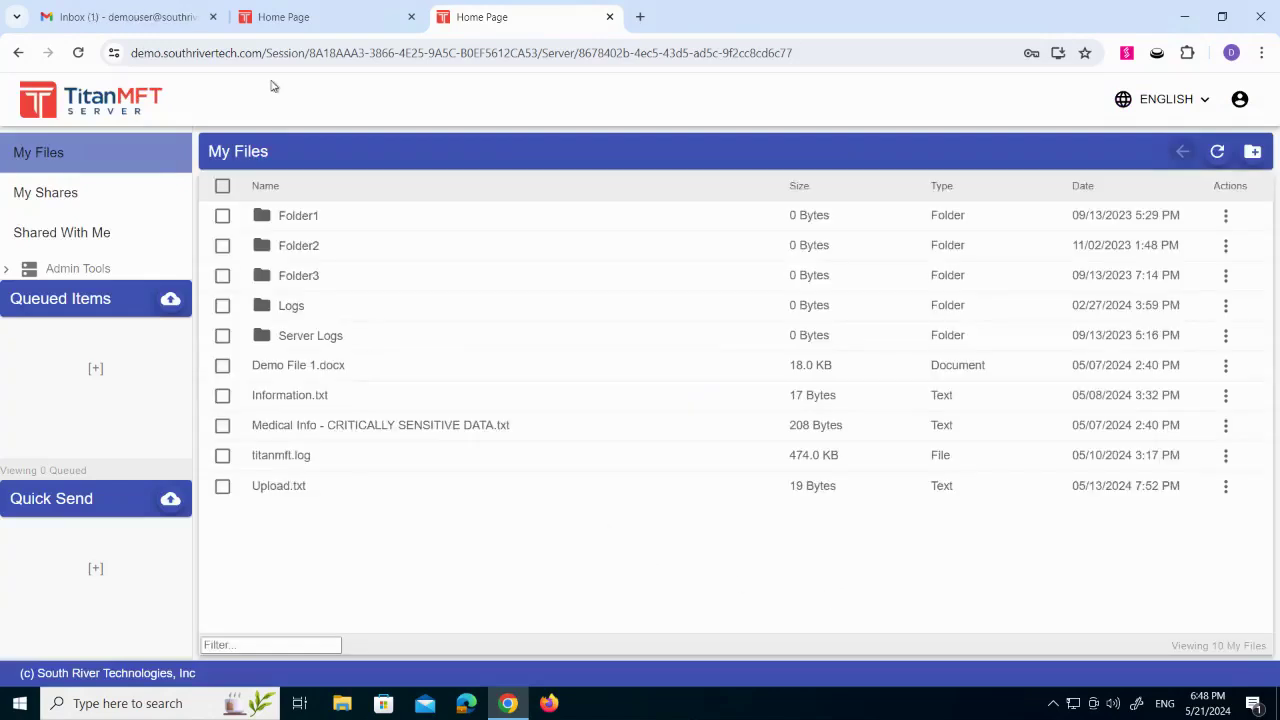
click(125, 17)
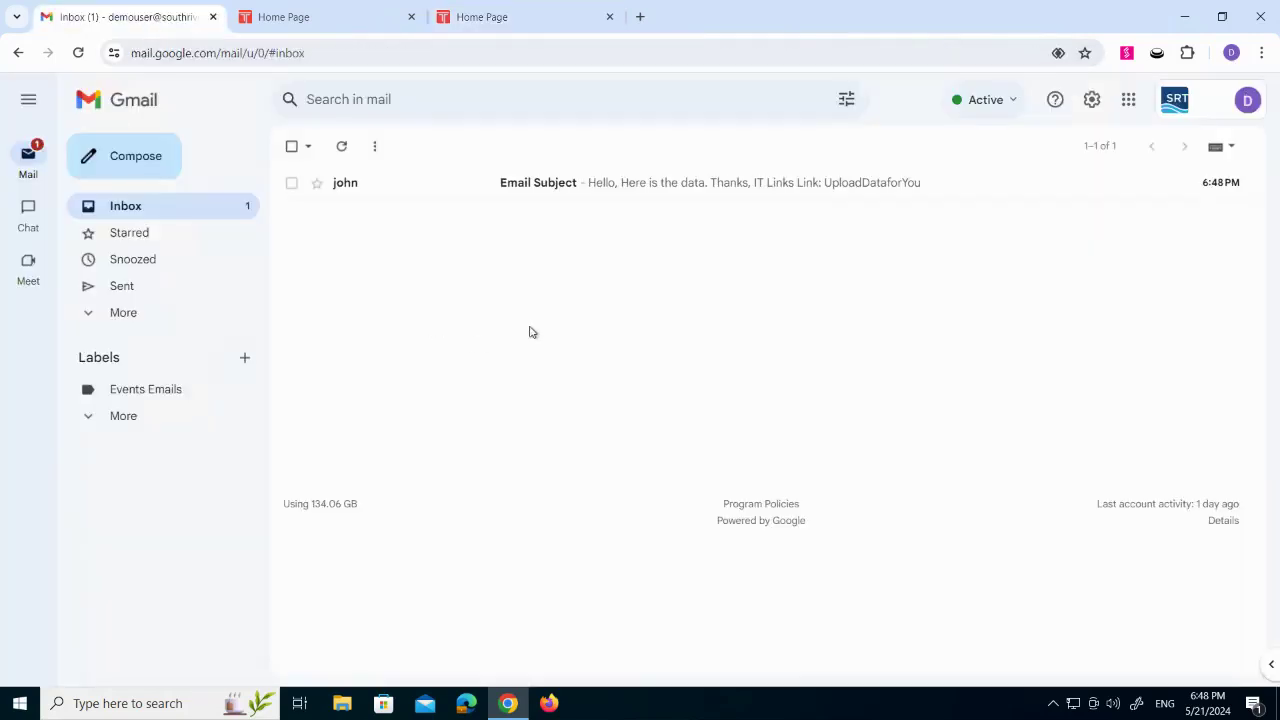
click(560, 184)
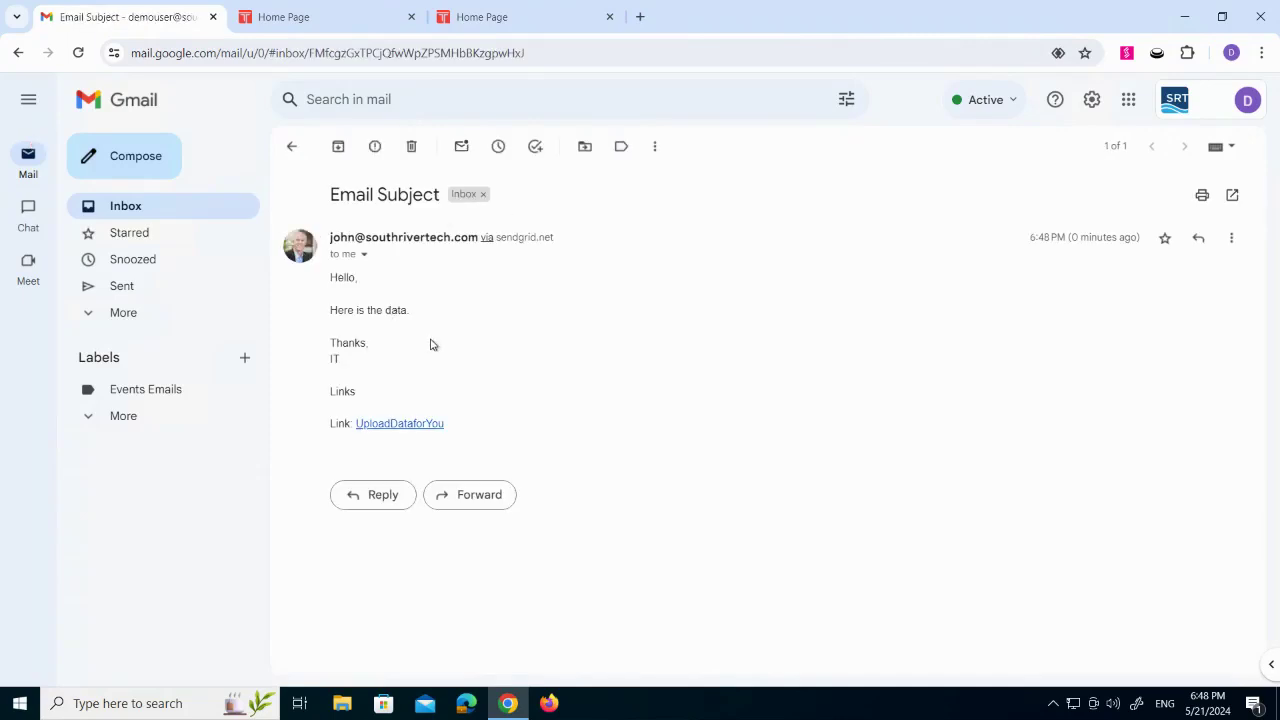
- Follow the UploadDataforYou link and log in to the Demo Server with the recipient's e-mail as username and the account password
click(410, 427)
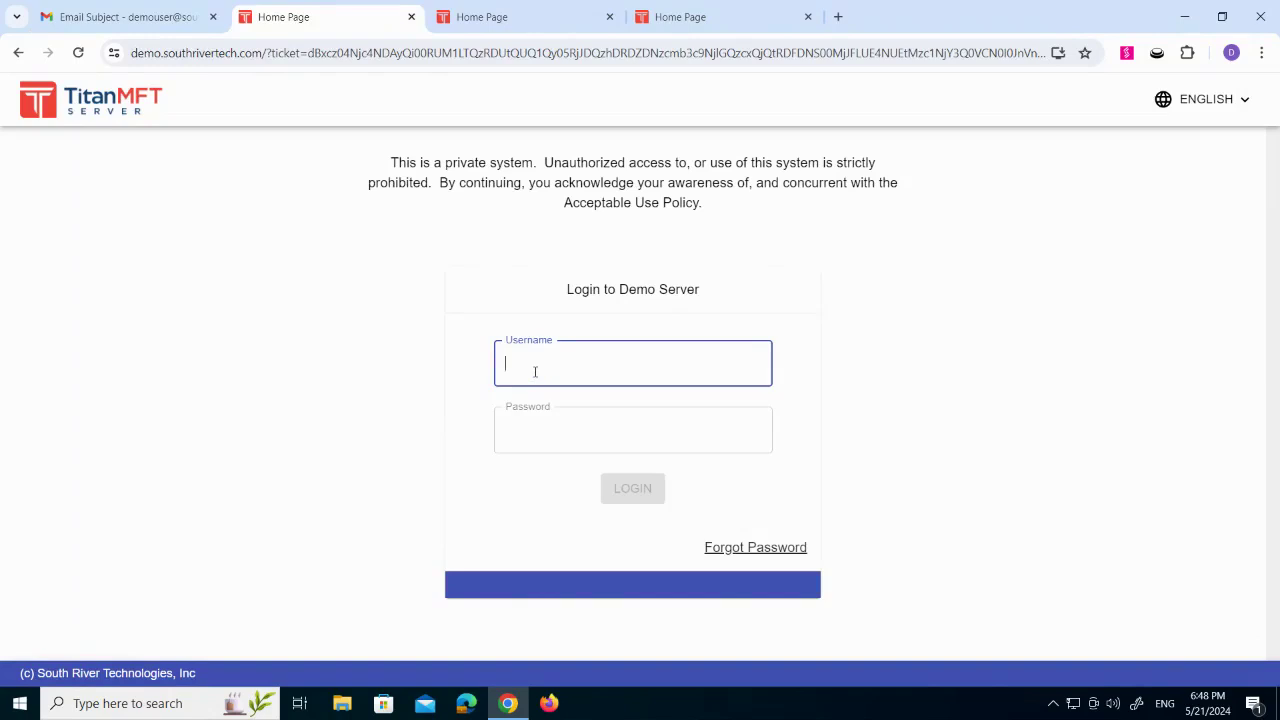
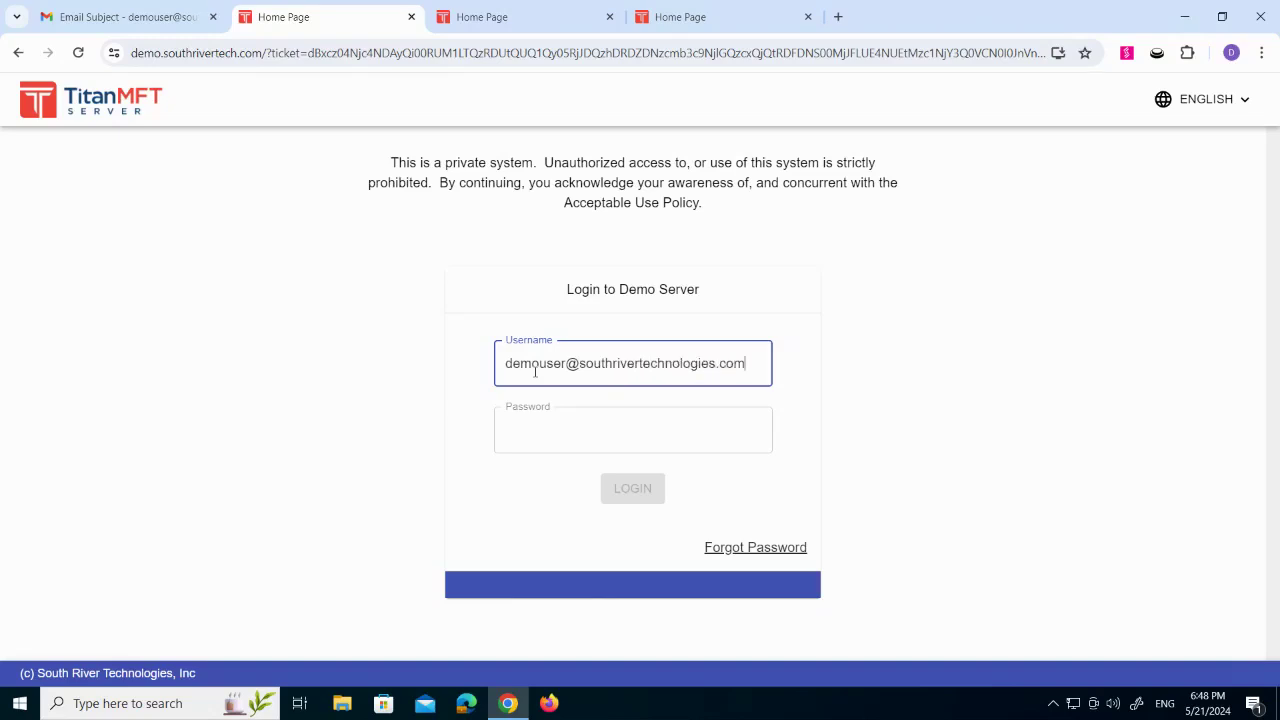
key(ctrl+a)
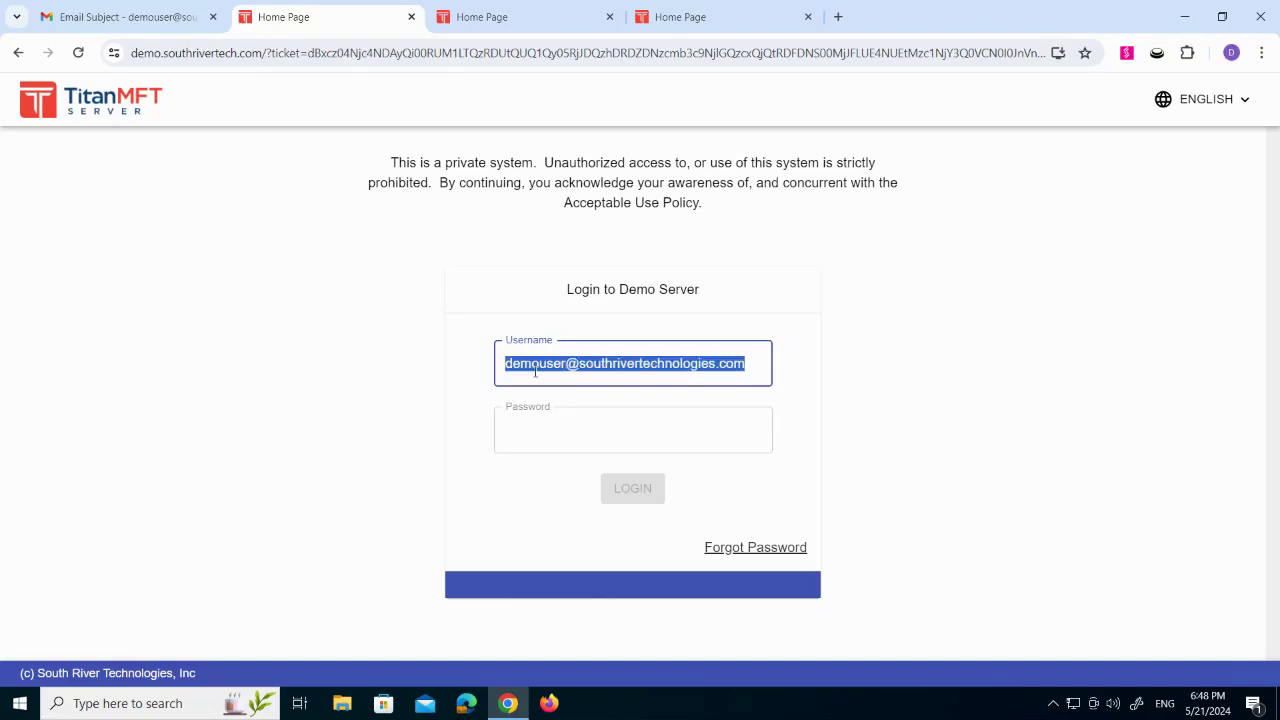
click(596, 425)
key(ctrl+v)
click(630, 490)
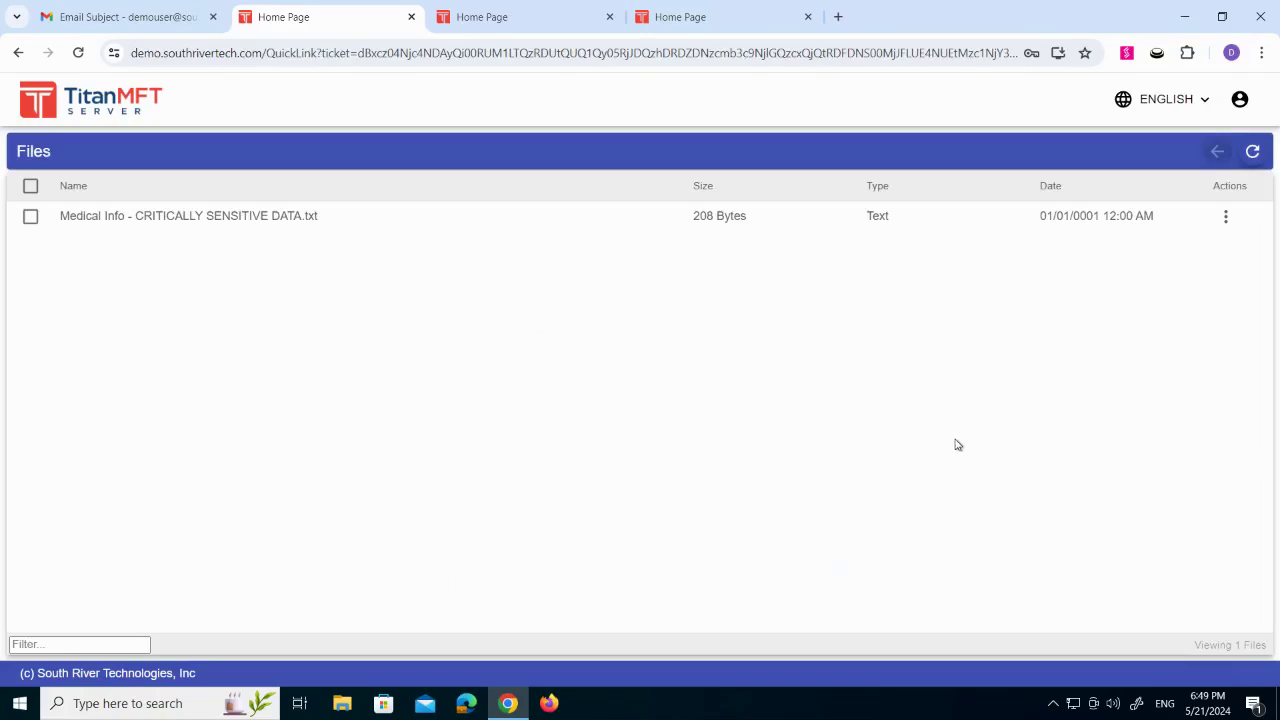
- View the contents of the shared file "Medical Info - CRITICALLY SENSITIVE DATA.txt" and return to the shared file list
click(1228, 221)
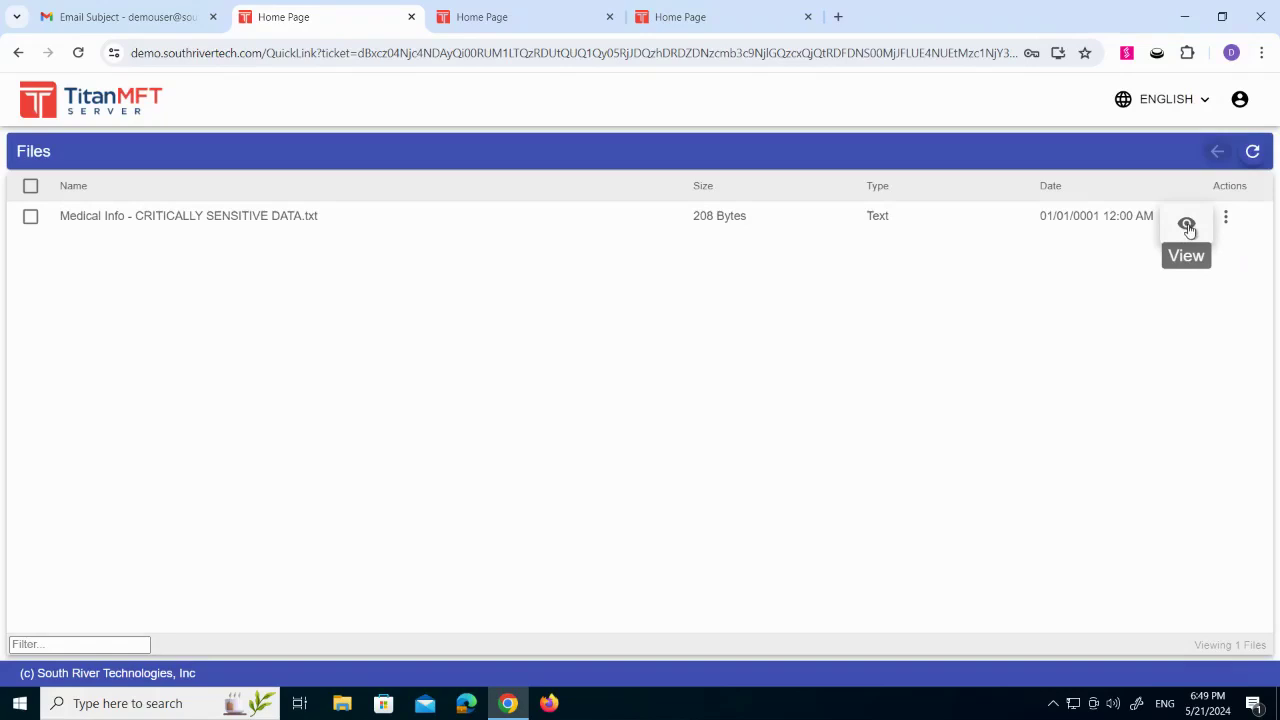
click(1189, 231)
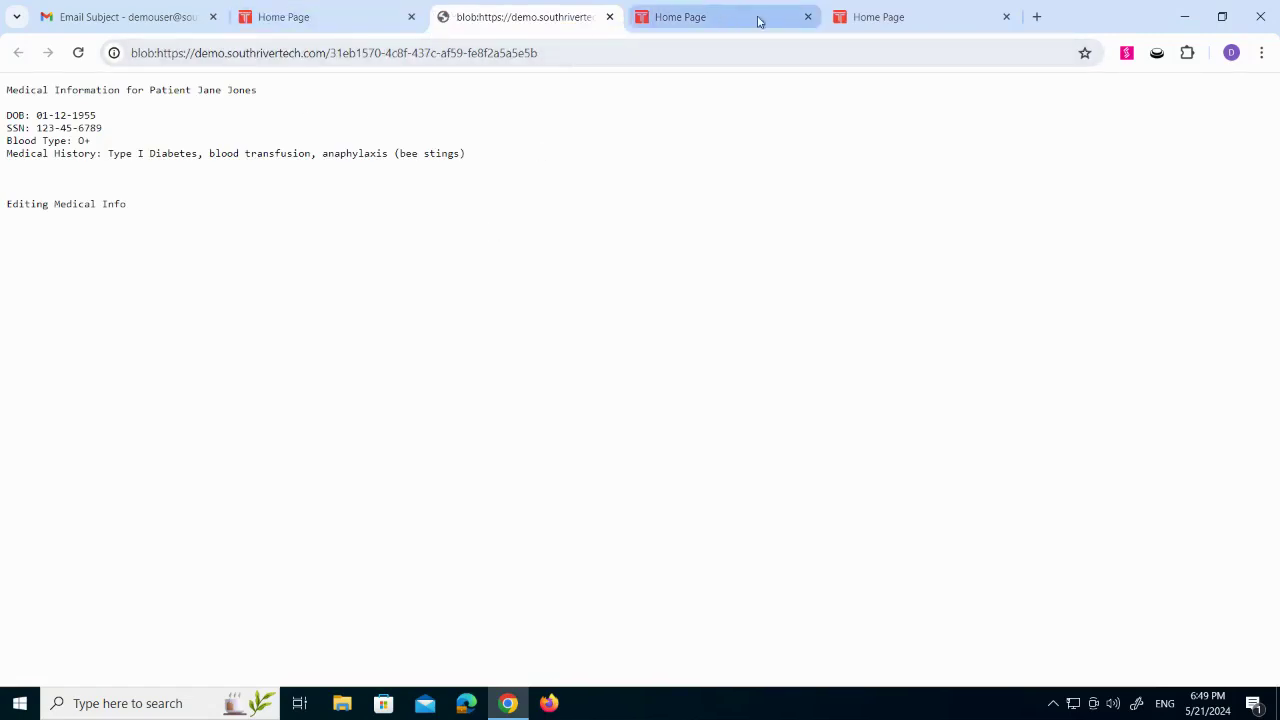
click(383, 18)
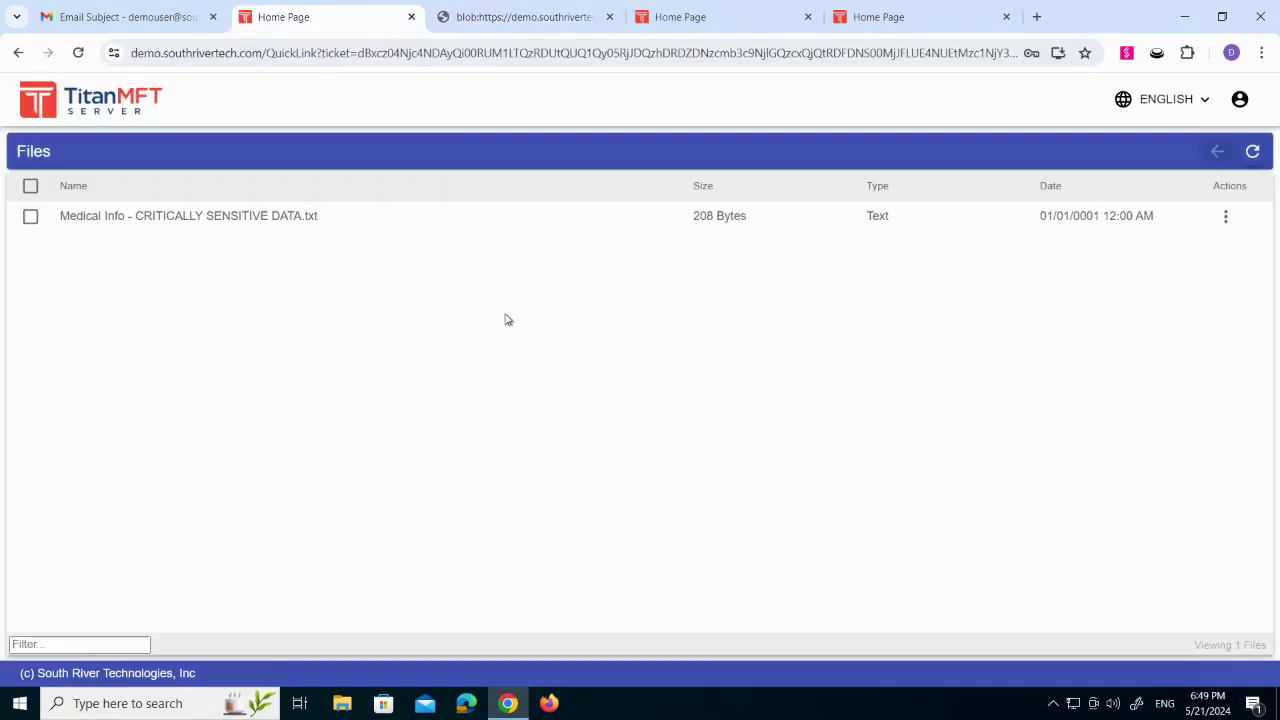